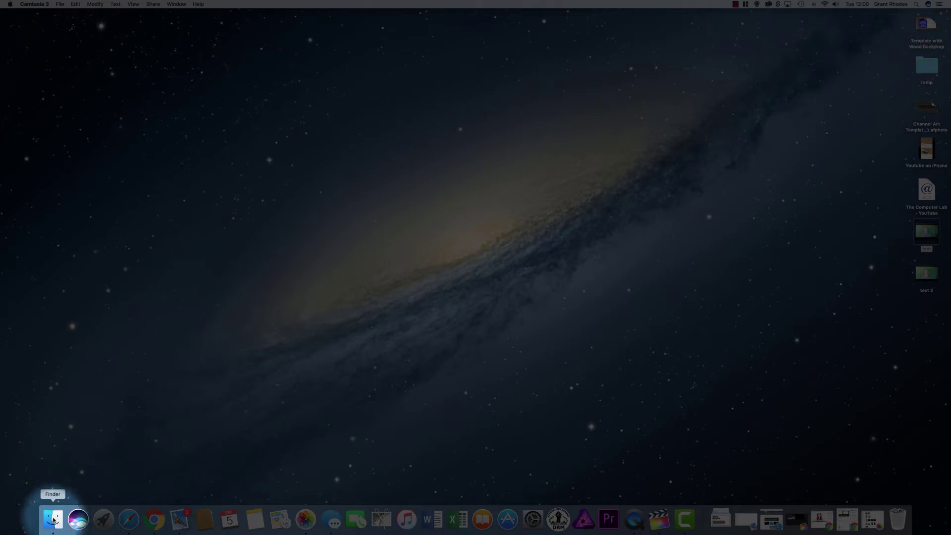
- Open the Pictures folder in a Finder window and launch the Photos Library stored in it
{"action": "left_click", "coordinate": [53, 519]}
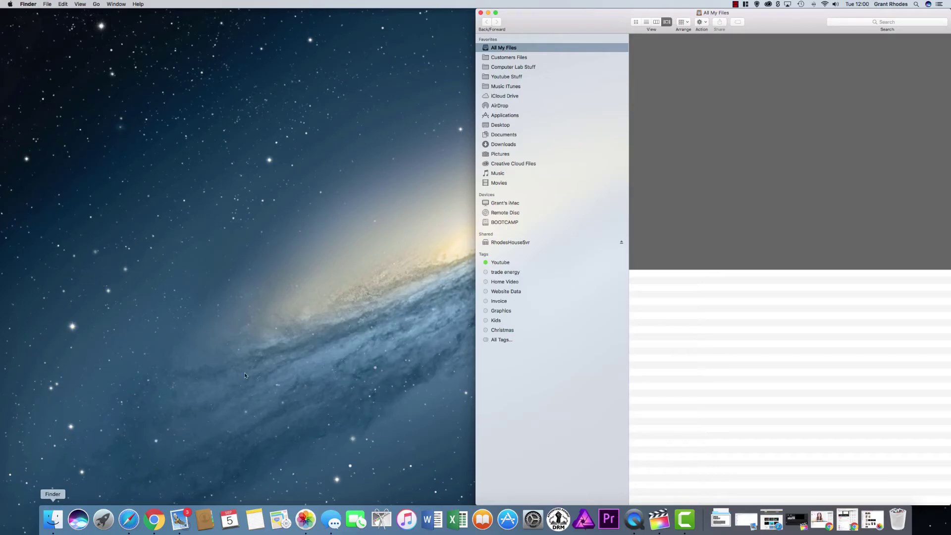
{"action": "left_click_drag", "start_coordinate": [518, 26], "coordinate": [335, 25]}
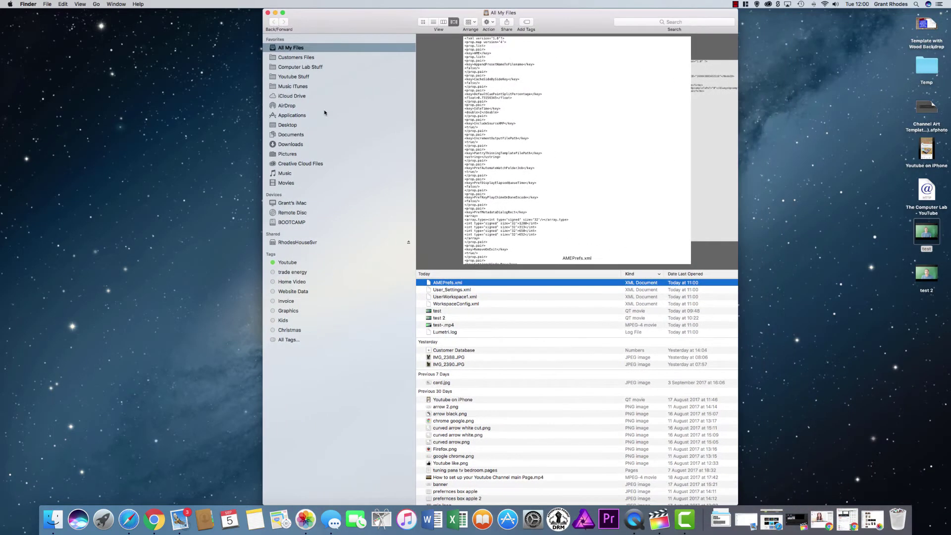
{"action": "left_click", "coordinate": [285, 154]}
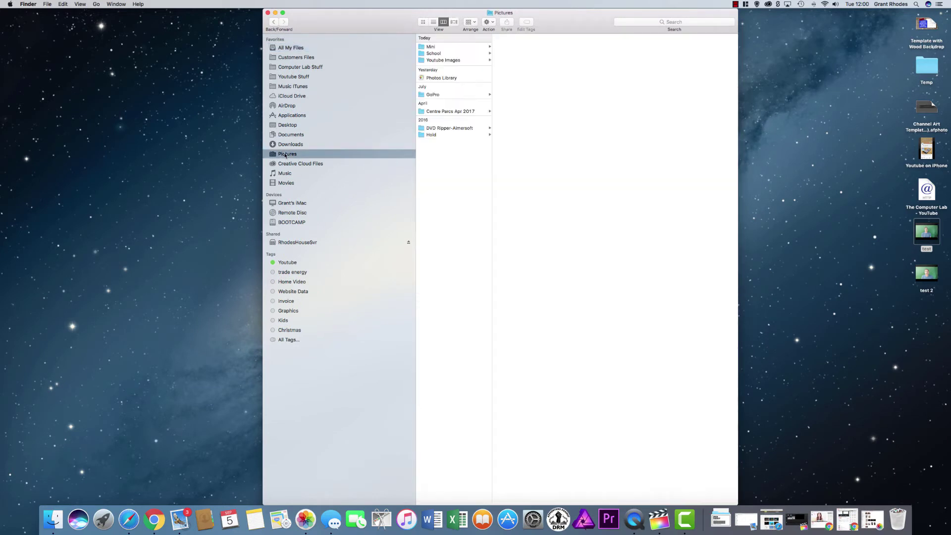
{"action": "left_click_drag", "start_coordinate": [261, 187], "coordinate": [220, 183]}
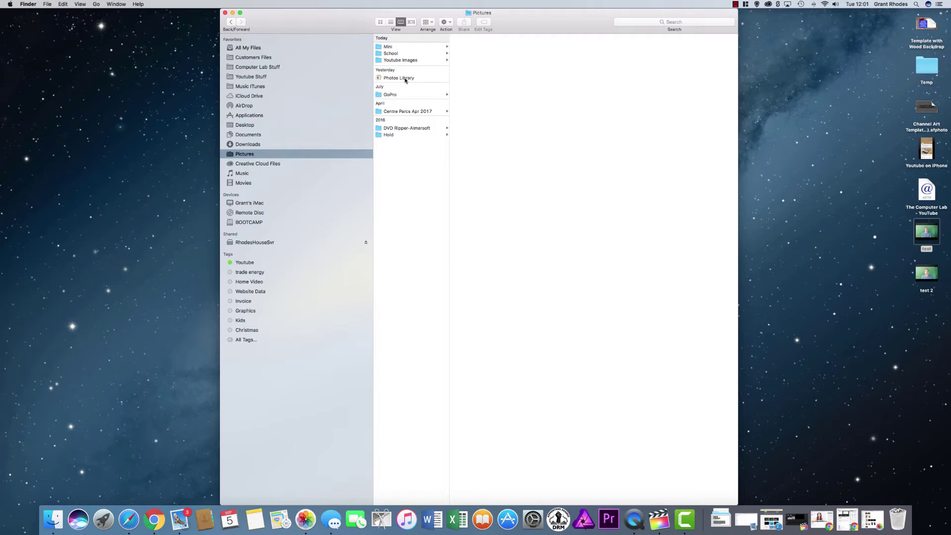
{"action": "double_click", "coordinate": [405, 78]}
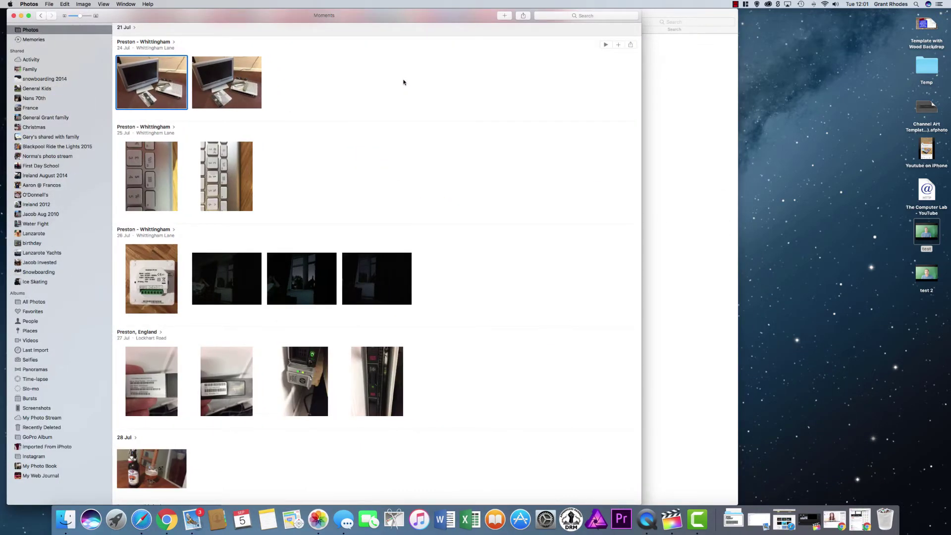
- Examine the actions and sharing options for the selected computer photo, including the Facebook post form, and cancel the post
{"action": "right_click", "coordinate": [156, 87]}
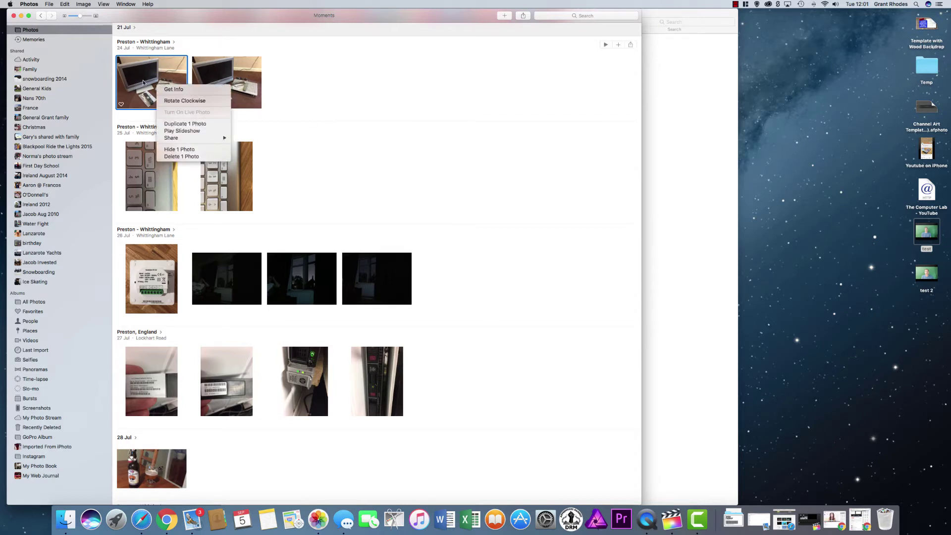
{"action": "left_click", "coordinate": [314, 137]}
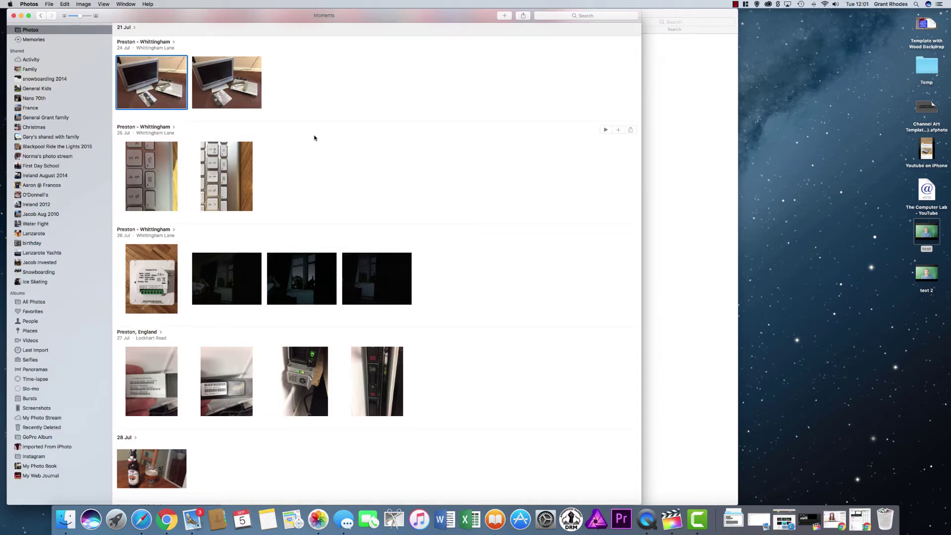
{"action": "scroll", "coordinate": [314, 138], "scroll_direction": "down", "scroll_amount": 1}
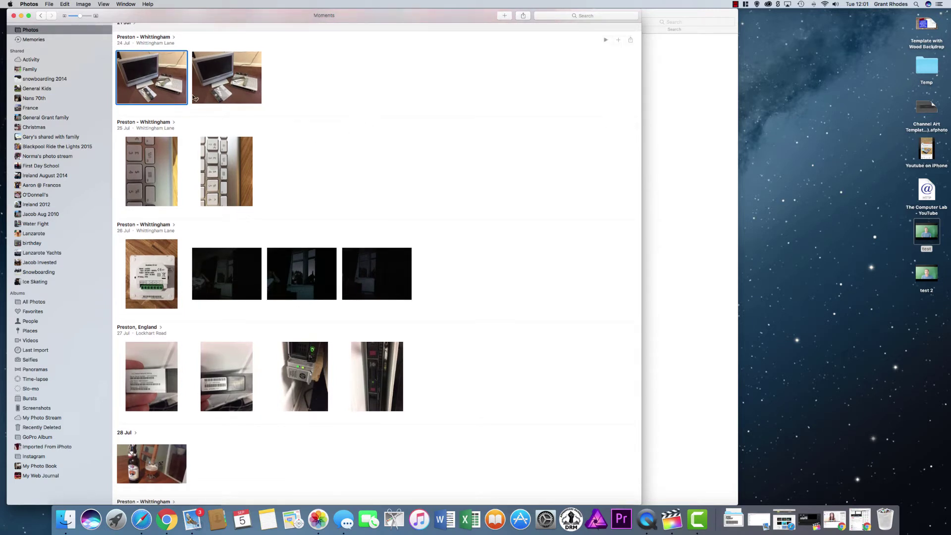
{"action": "left_click", "coordinate": [523, 17]}
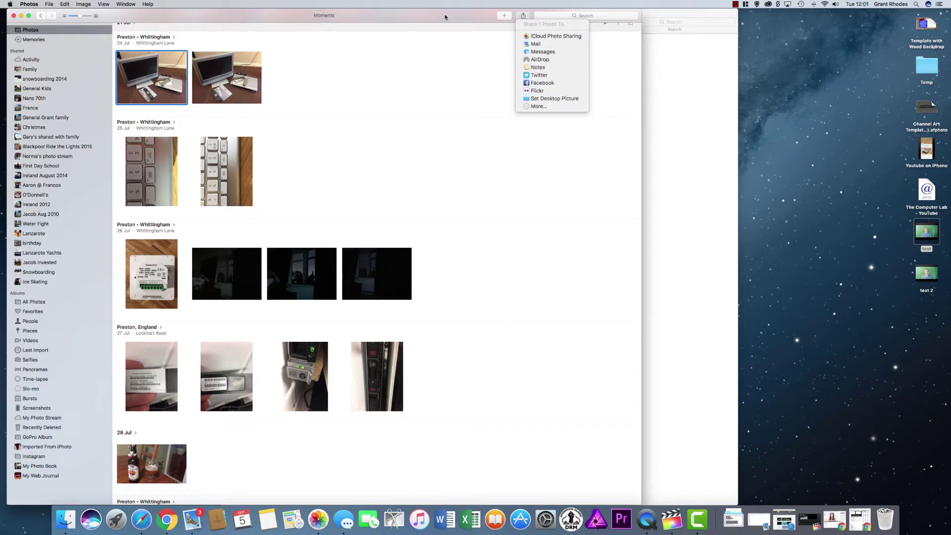
{"action": "left_click", "coordinate": [544, 83]}
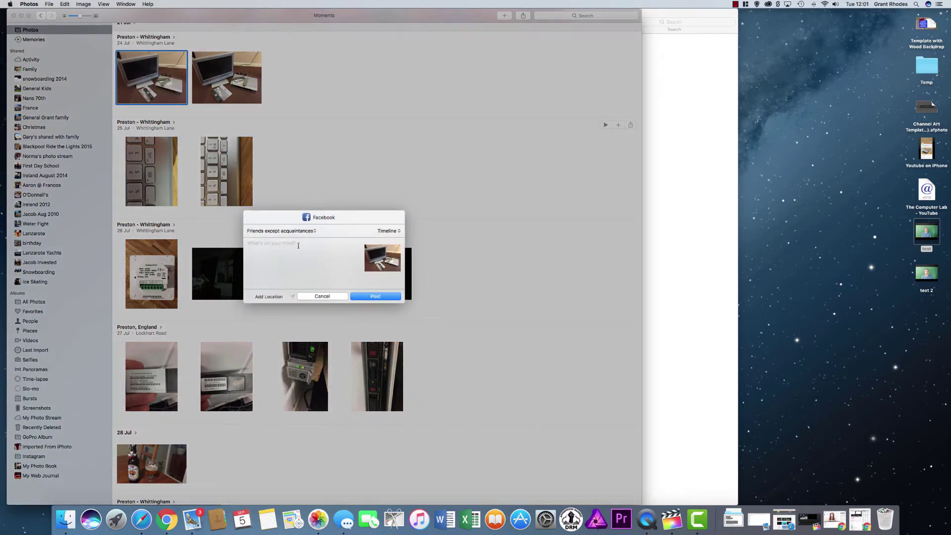
{"action": "left_click", "coordinate": [329, 296]}
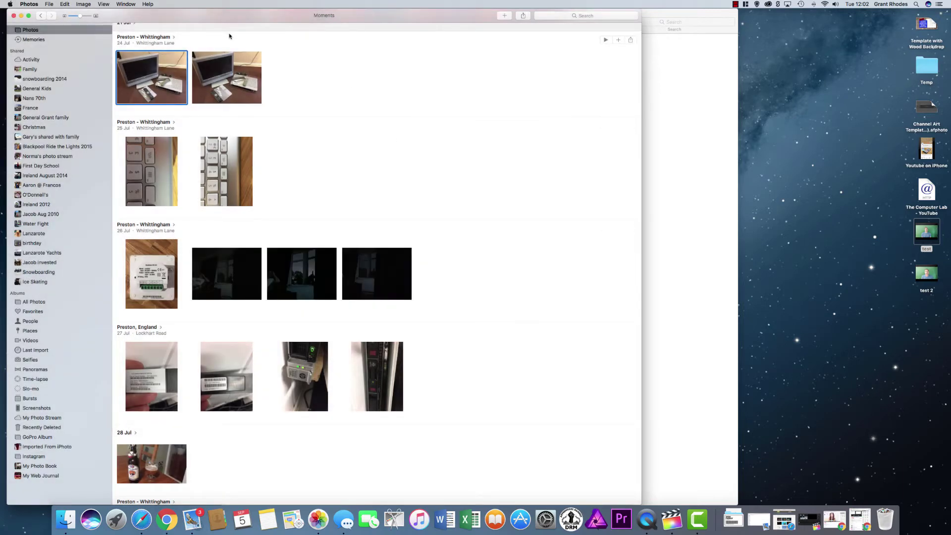
- Minimise the Photos window and return to the Pictures folder in Finder
{"action": "mouse_move", "coordinate": [145, 86]}
{"action": "left_click", "coordinate": [21, 16]}
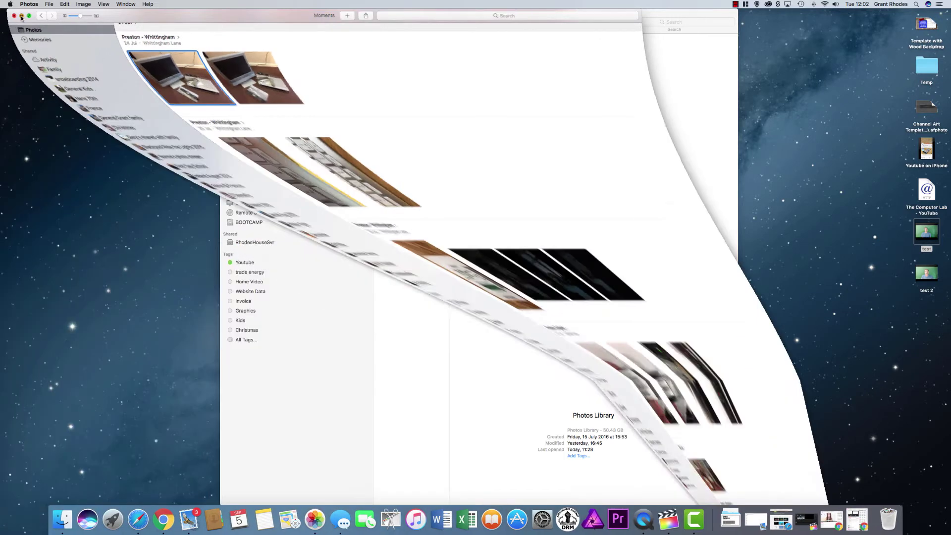
{"action": "left_click", "coordinate": [342, 18]}
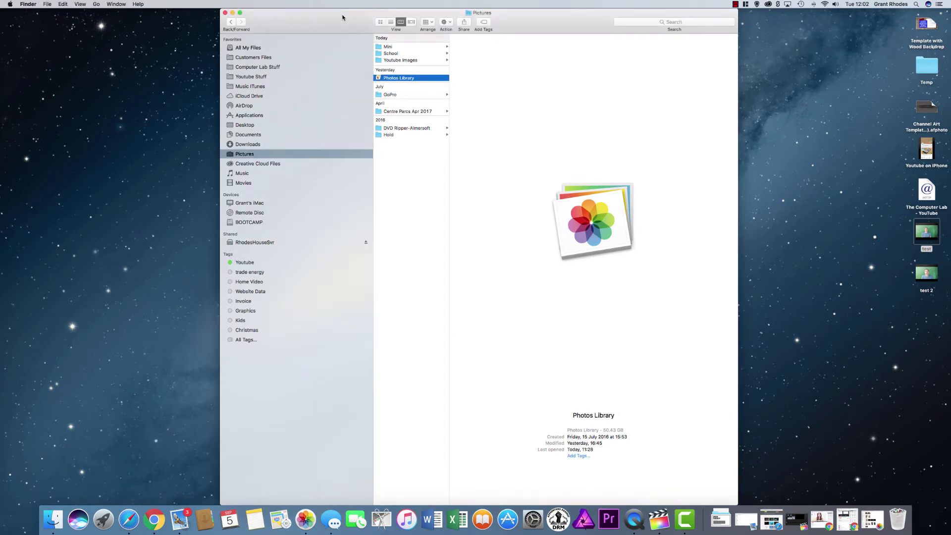
- Try snapping the Pictures window to the left half of the desktop, and pull it back out
{"action": "left_click", "coordinate": [746, 4]}
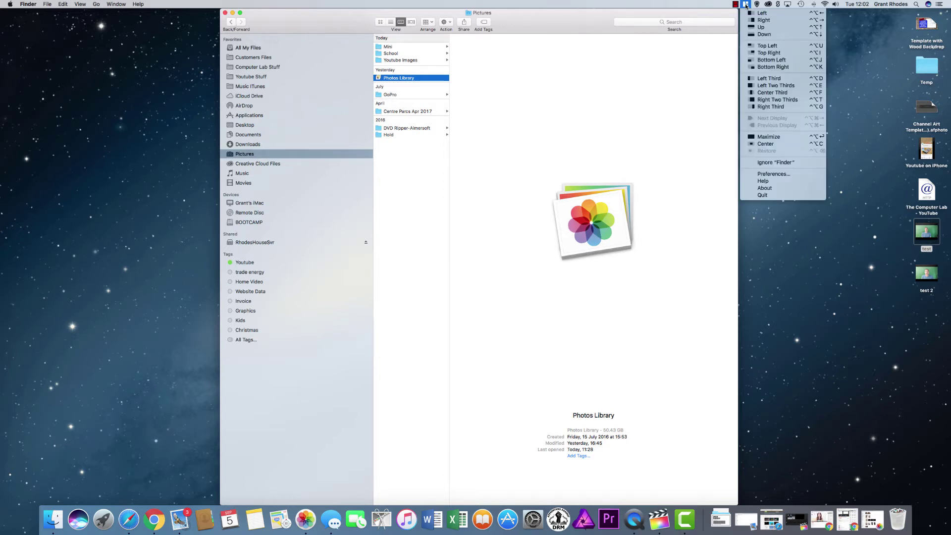
{"action": "left_click", "coordinate": [763, 161]}
{"action": "left_click_drag", "start_coordinate": [530, 23], "coordinate": [1, 69]}
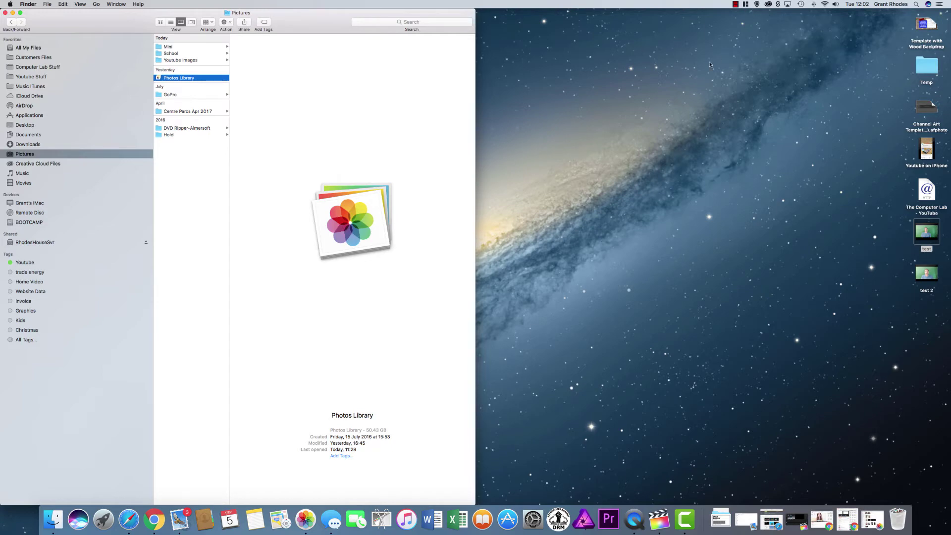
{"action": "left_click_drag", "start_coordinate": [326, 25], "coordinate": [542, 37]}
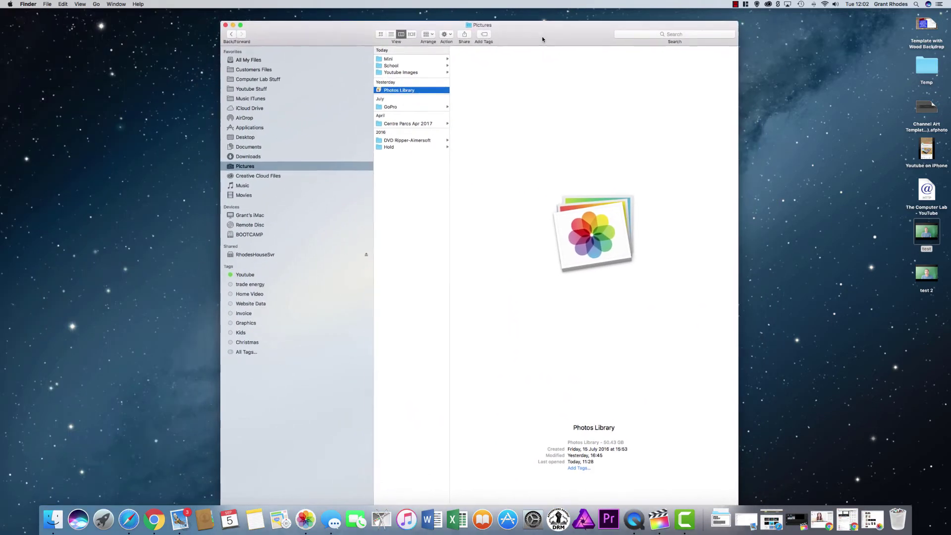
- Move the Pictures window to the left side of the desktop and make it narrower
{"action": "left_click_drag", "start_coordinate": [355, 31], "coordinate": [135, 37]}
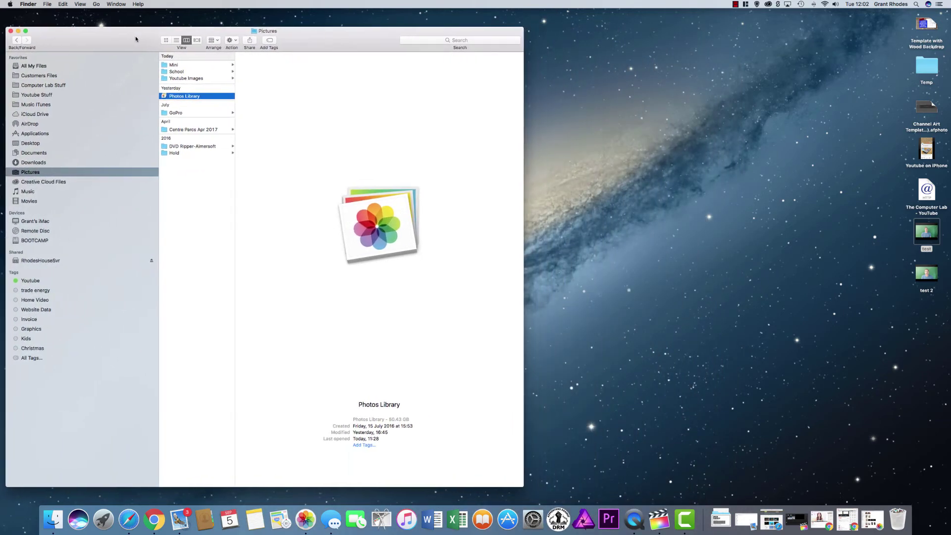
{"action": "left_click_drag", "start_coordinate": [522, 154], "coordinate": [417, 163]}
{"action": "left_click_drag", "start_coordinate": [525, 163], "coordinate": [434, 165]}
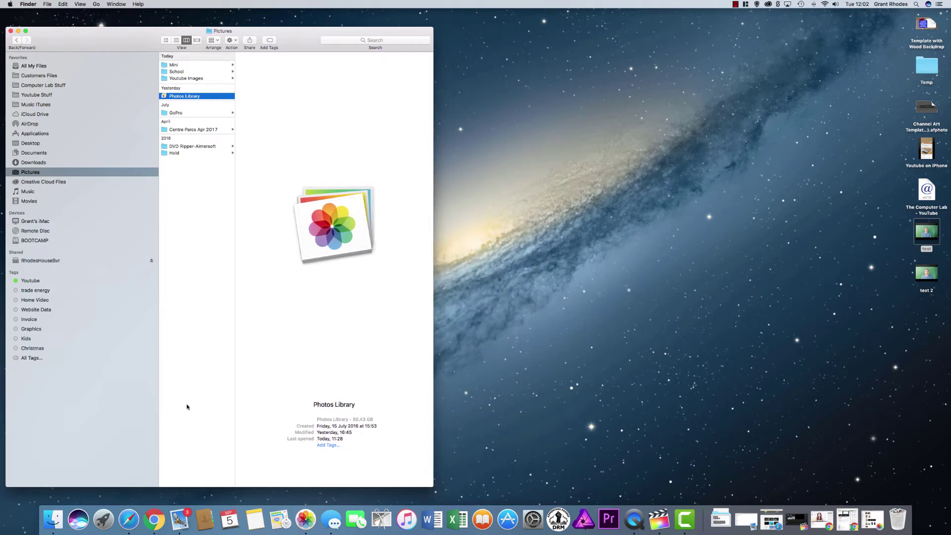
- Open a second Finder window and place it beside the Pictures window, shortening it to fit above the Dock
{"action": "right_click", "coordinate": [52, 521]}
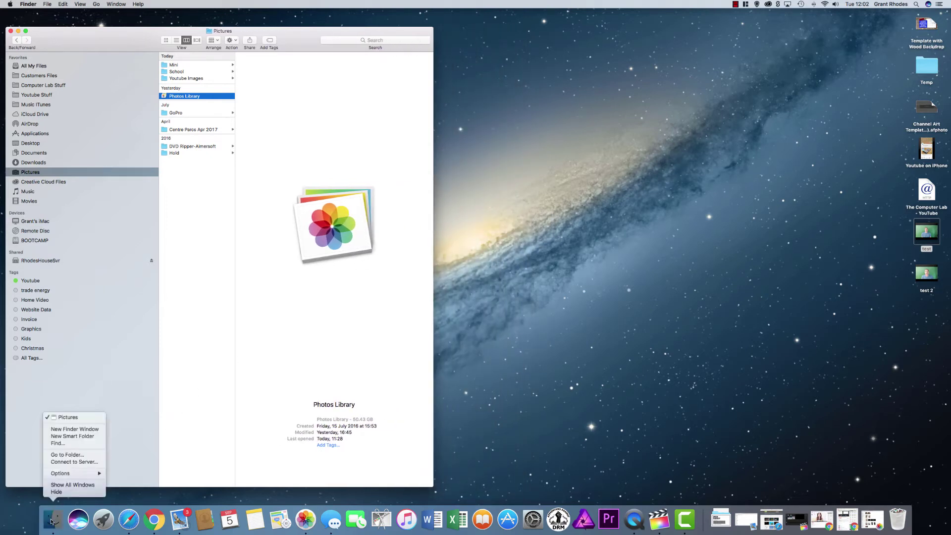
{"action": "left_click", "coordinate": [75, 429]}
{"action": "left_click_drag", "start_coordinate": [551, 20], "coordinate": [757, 26]}
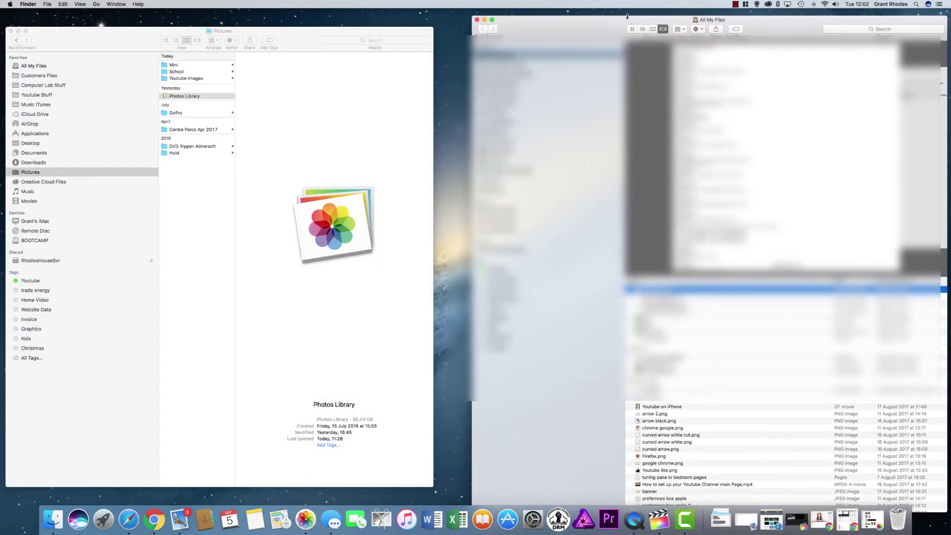
{"action": "left_click_drag", "start_coordinate": [628, 15], "coordinate": [617, 28]}
{"action": "left_click_drag", "start_coordinate": [555, 30], "coordinate": [553, 22]}
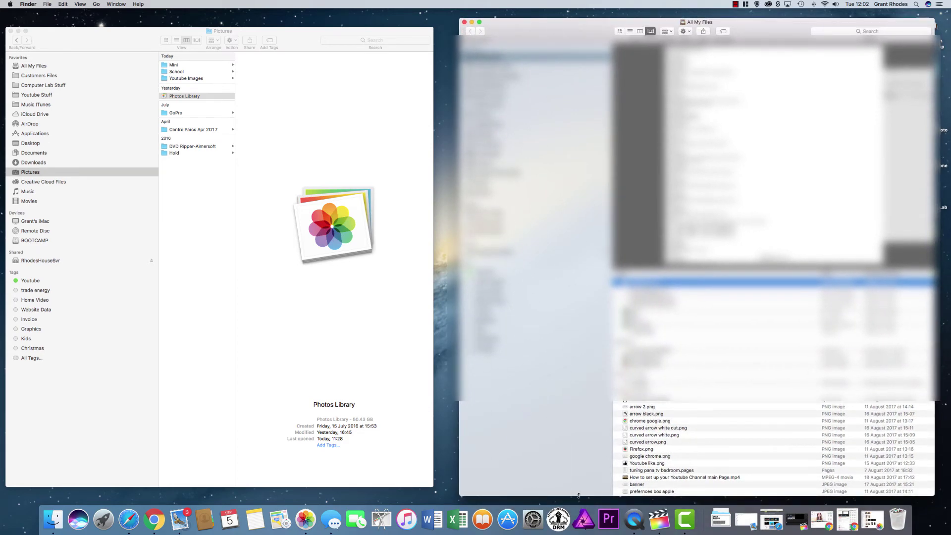
{"action": "left_click_drag", "start_coordinate": [579, 496], "coordinate": [578, 482]}
{"action": "left_click_drag", "start_coordinate": [565, 38], "coordinate": [555, 47]}
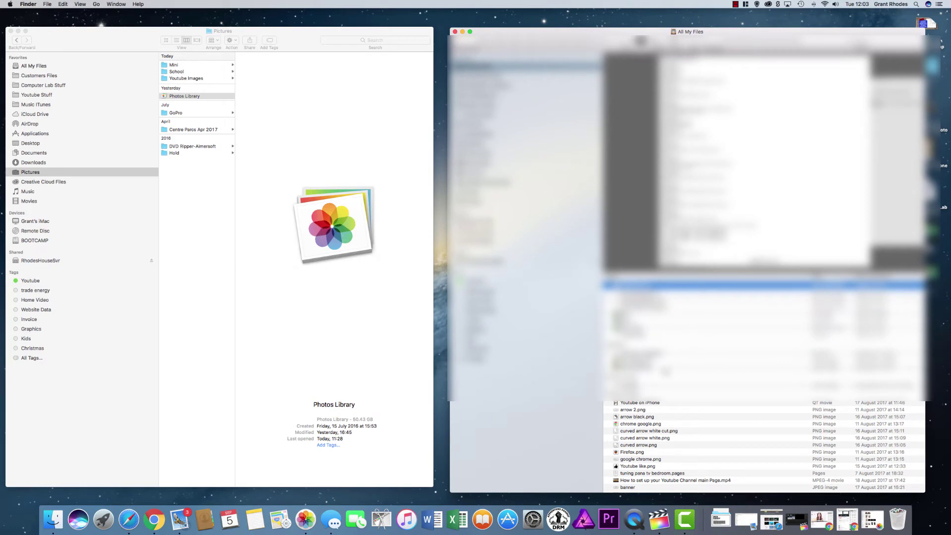
- Show the Pictures folder in the second window and arrange both Finder windows side by side, each filling half the desktop
{"action": "left_click", "coordinate": [477, 174]}
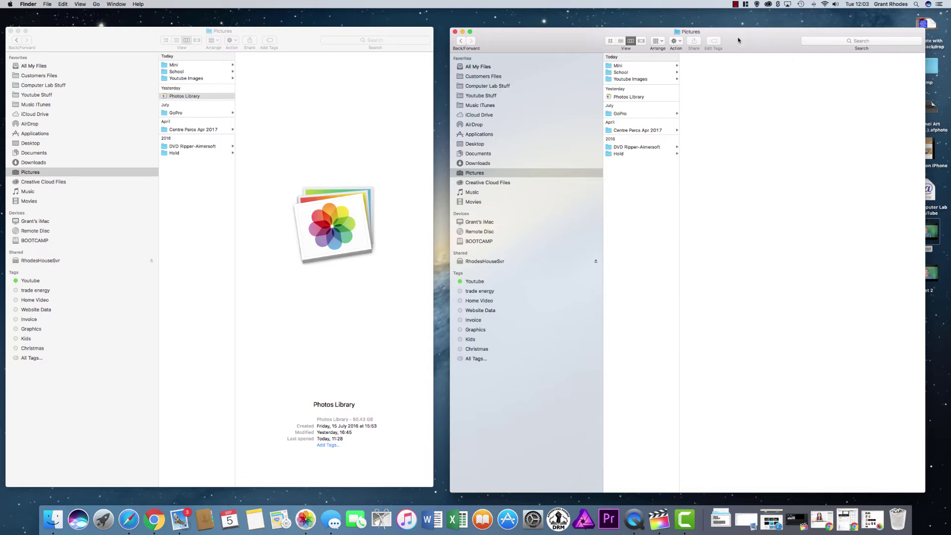
{"action": "left_click_drag", "start_coordinate": [749, 34], "coordinate": [950, 34]}
{"action": "left_click", "coordinate": [301, 46]}
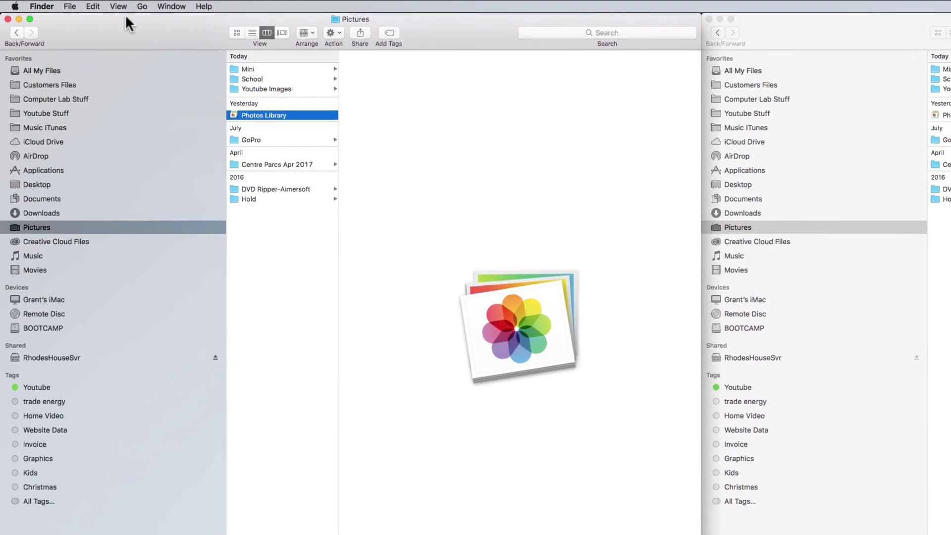
- Go to the folder ~/Pictures/Photos Library.photoslibrary/Masters in the first window and narrow the column to reveal its year folders
{"action": "left_click", "coordinate": [140, 7]}
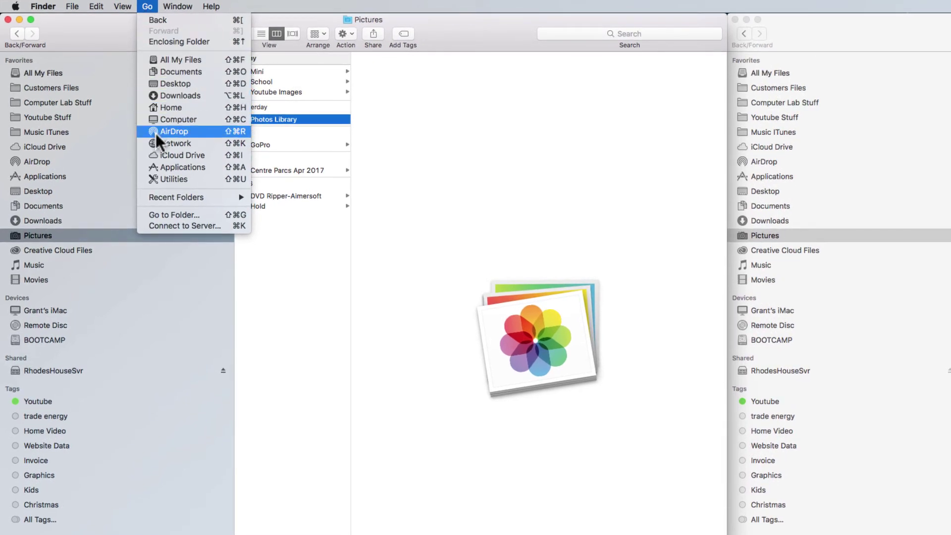
{"action": "left_click", "coordinate": [160, 214]}
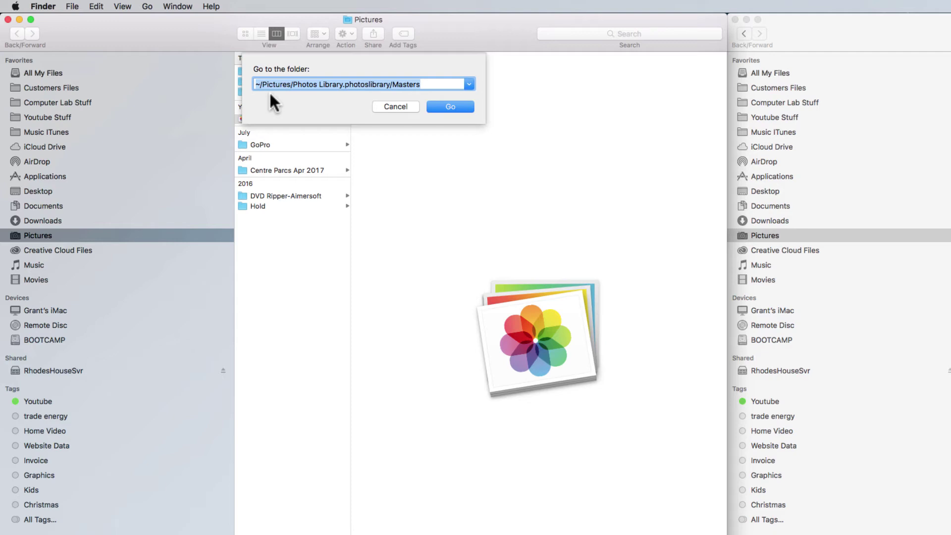
{"action": "left_click", "coordinate": [424, 85]}
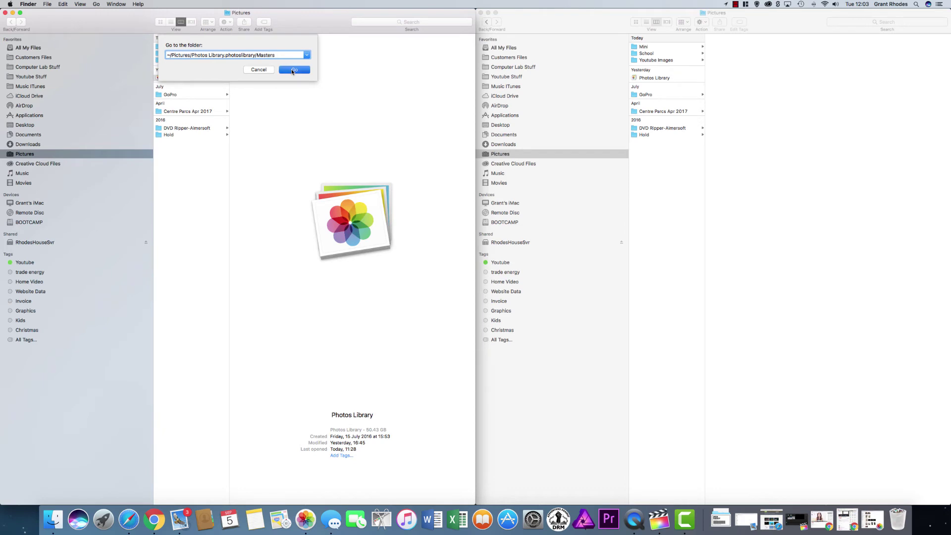
{"action": "left_click", "coordinate": [294, 69]}
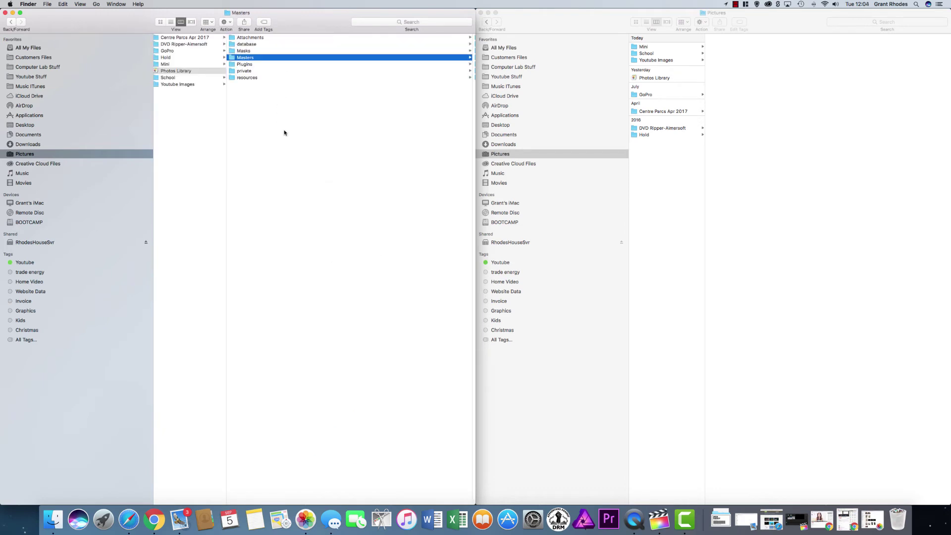
{"action": "left_click_drag", "start_coordinate": [472, 188], "coordinate": [325, 204]}
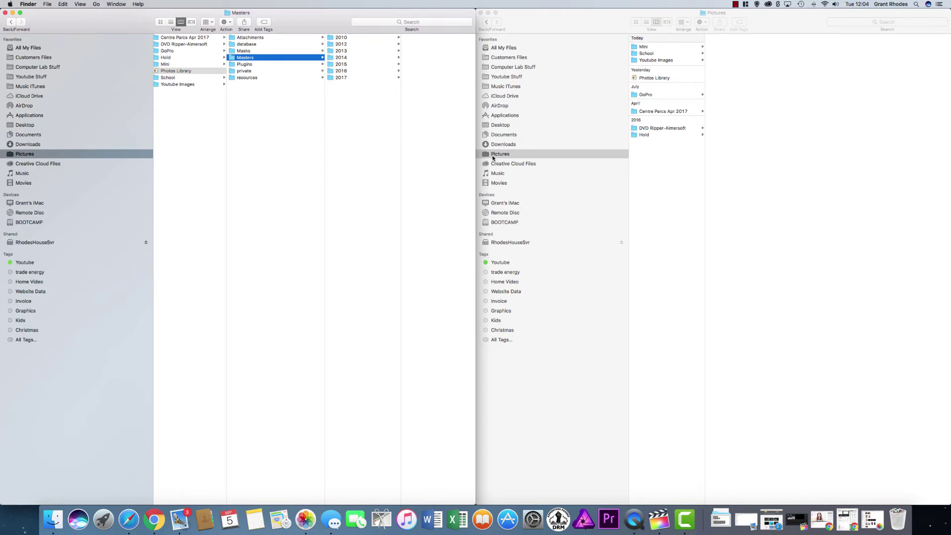
- Create a new folder named TEST inside Pictures in the second window
{"action": "right_click", "coordinate": [647, 164]}
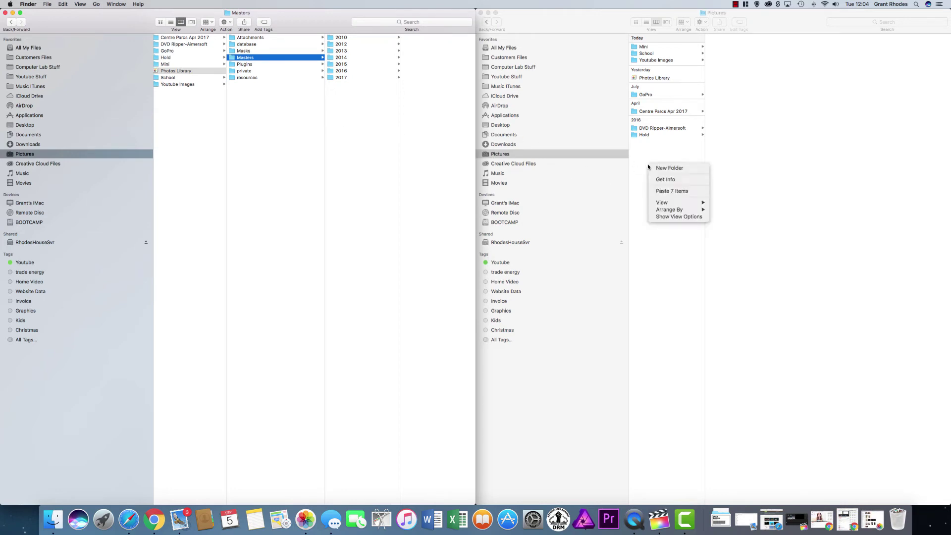
{"action": "left_click", "coordinate": [675, 169]}
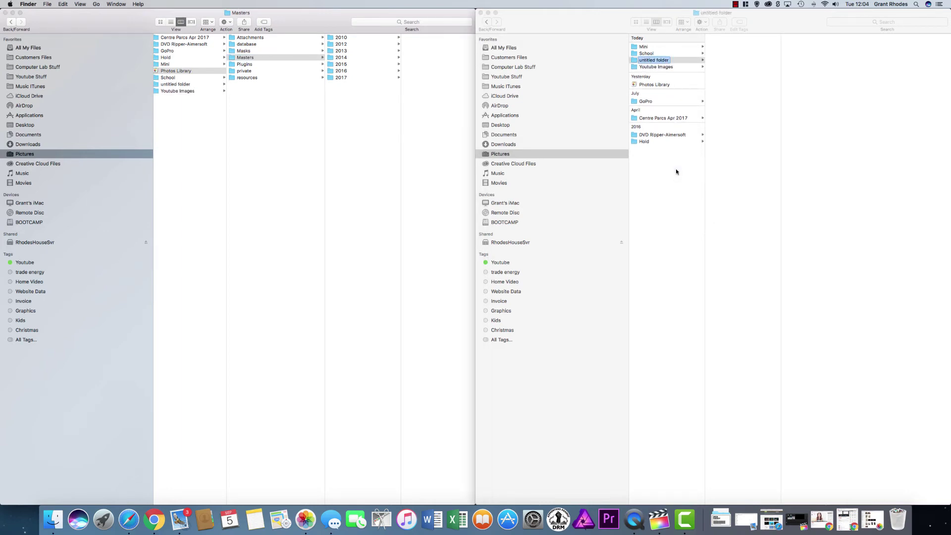
{"action": "type", "text": "TEST"}
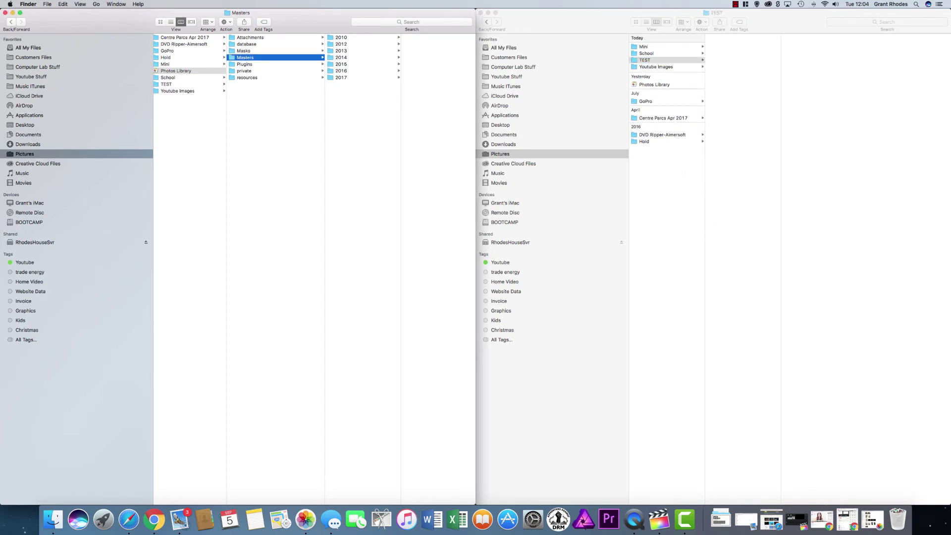
{"action": "key", "text": "Return"}
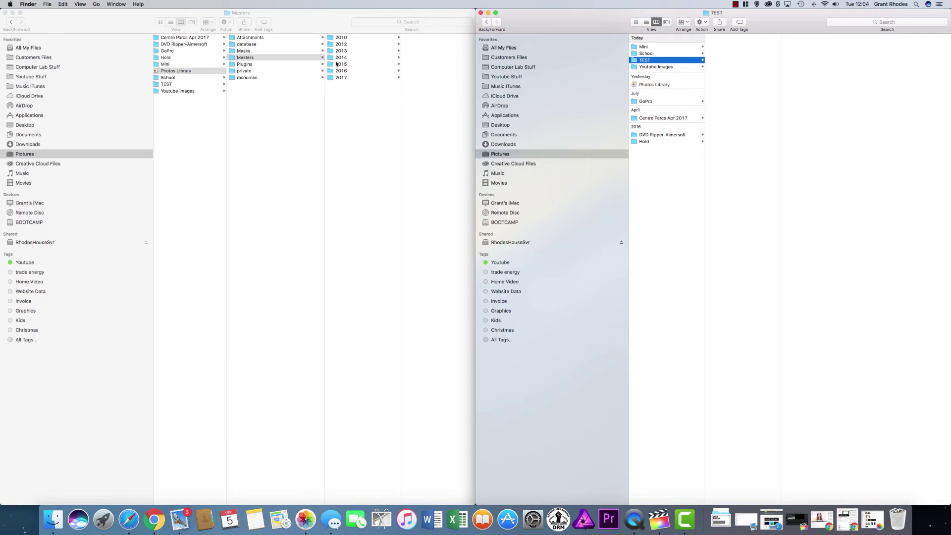
- Copy the year folders 2010 to 2017 from Masters and bring up the paste options inside the empty TEST folder
{"action": "left_click", "coordinate": [343, 39]}
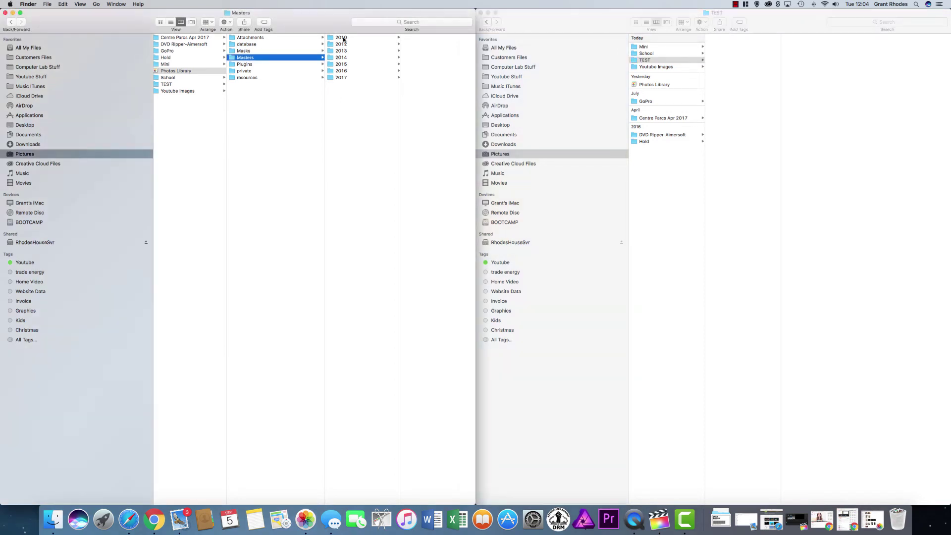
{"action": "left_click", "coordinate": [342, 78], "text": "shift"}
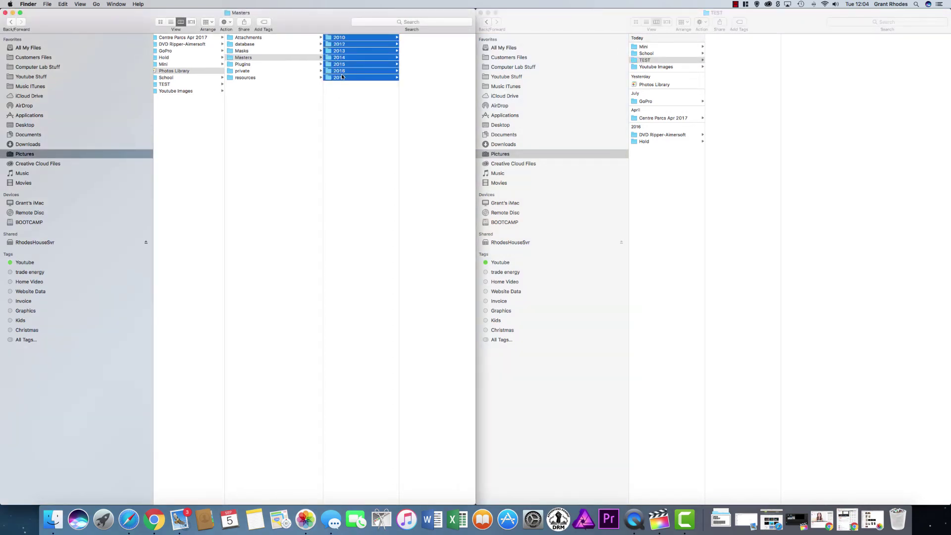
{"action": "right_click", "coordinate": [348, 65]}
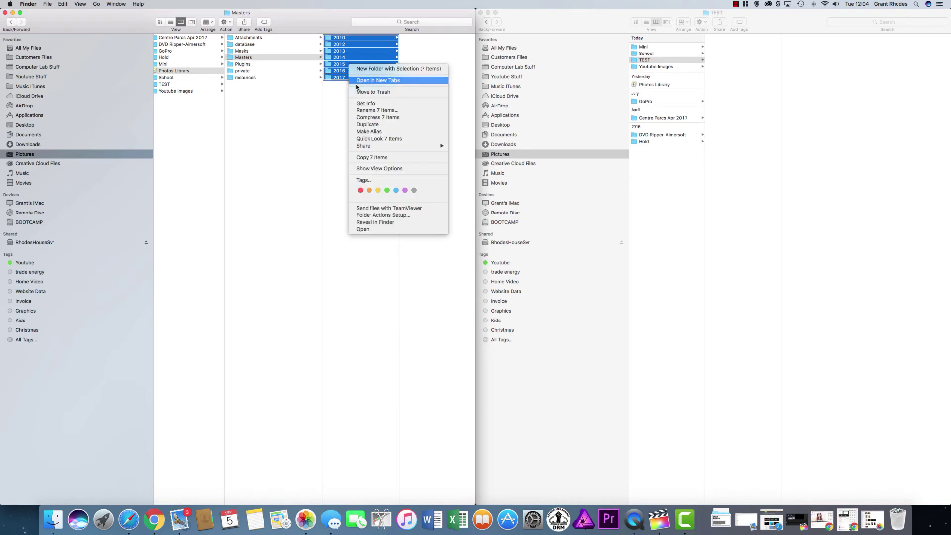
{"action": "left_click", "coordinate": [376, 156]}
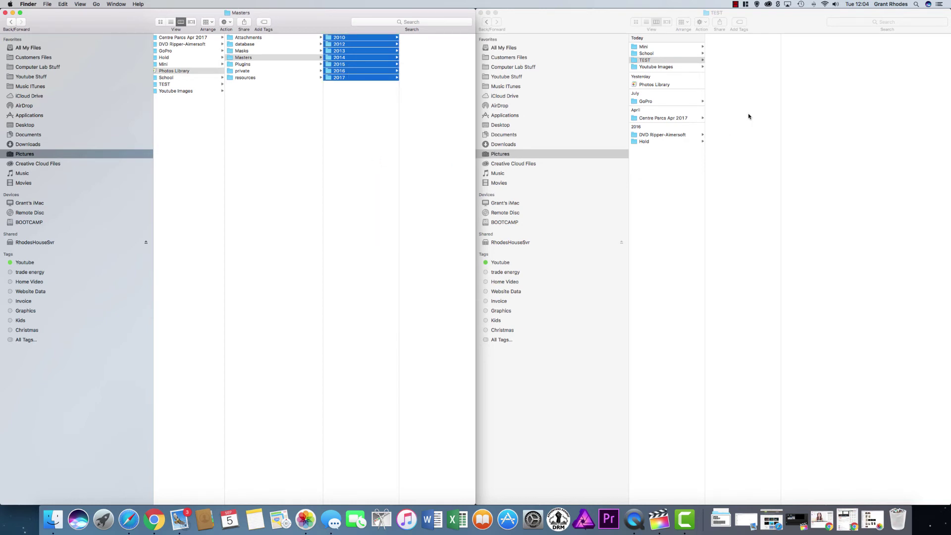
{"action": "right_click", "coordinate": [734, 74]}
{"action": "left_click", "coordinate": [735, 77]}
{"action": "right_click", "coordinate": [735, 76]}
{"action": "left_click", "coordinate": [538, 85]}
{"action": "left_click", "coordinate": [371, 128]}
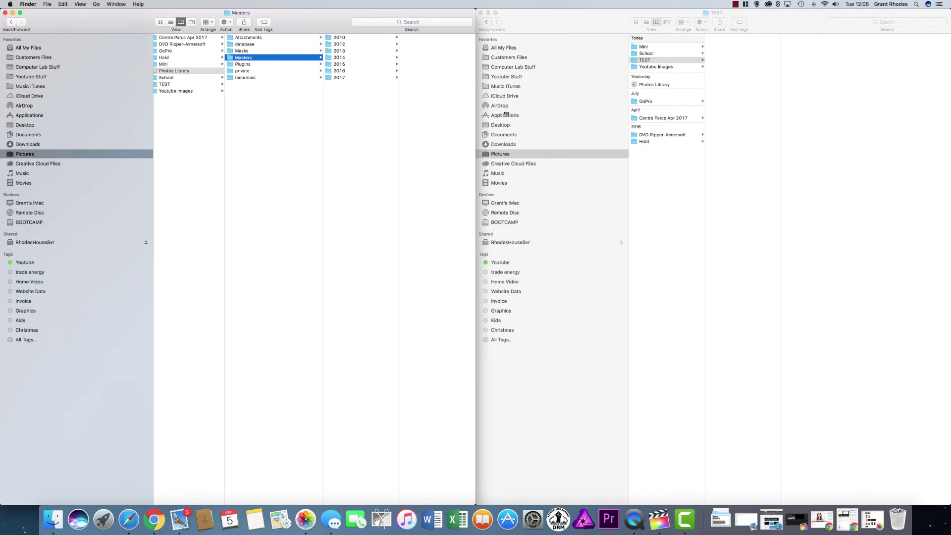
{"action": "left_click_drag", "start_coordinate": [506, 114], "coordinate": [700, 117]}
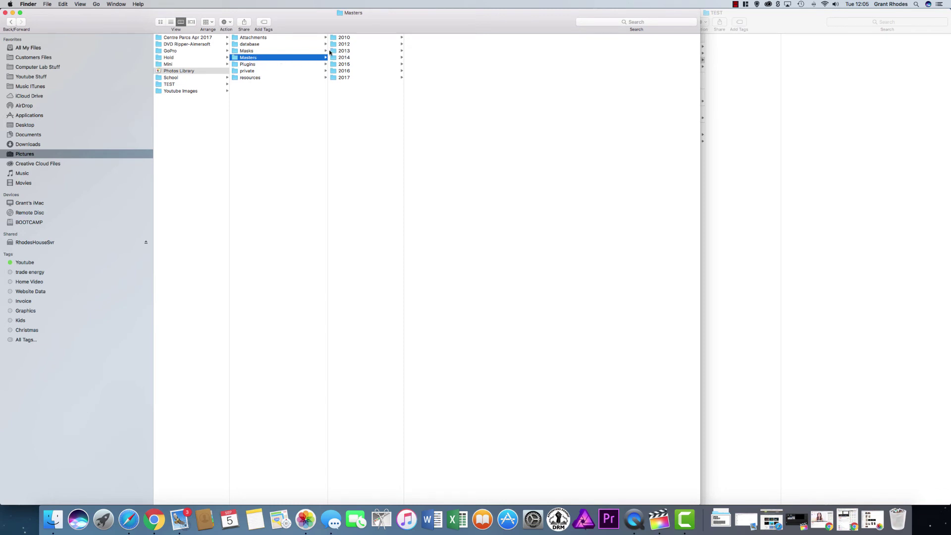
{"action": "left_click", "coordinate": [331, 51]}
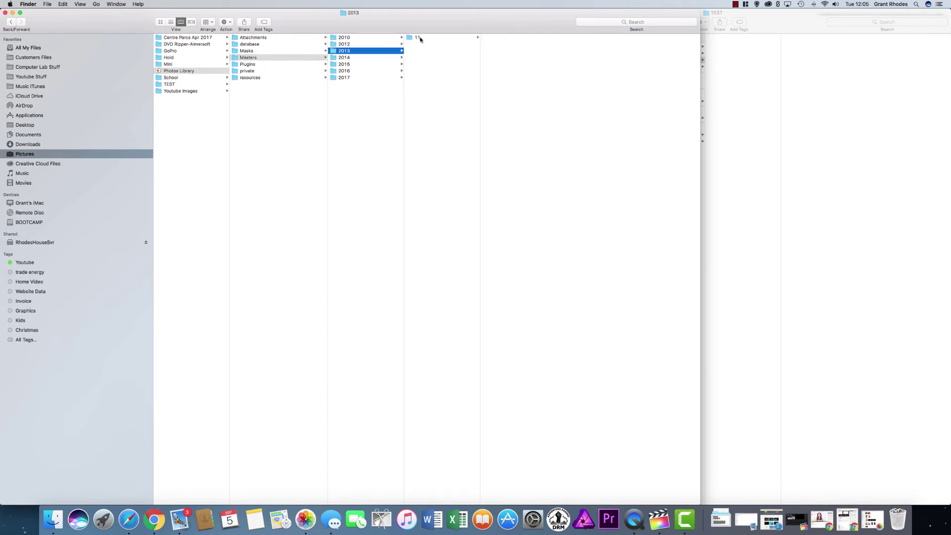
{"action": "left_click", "coordinate": [420, 40]}
{"action": "left_click", "coordinate": [491, 38]}
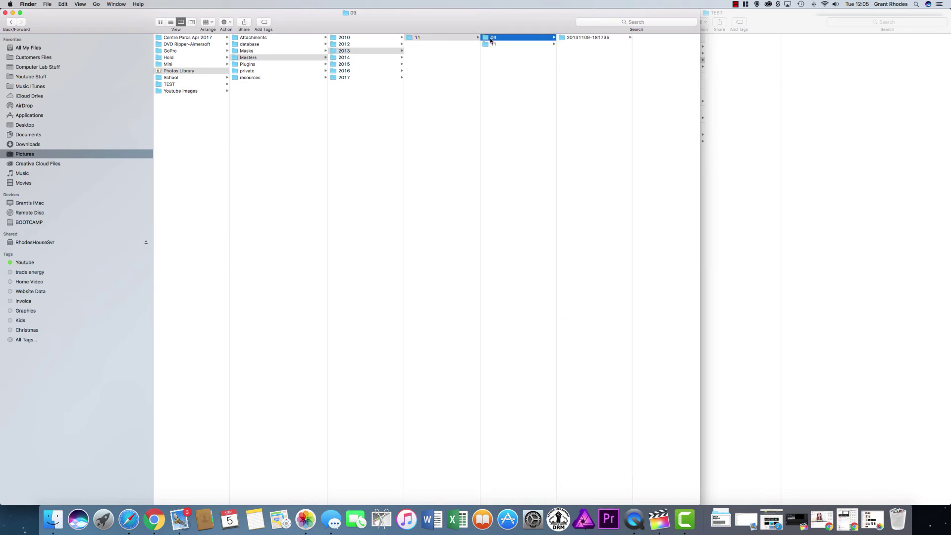
{"action": "left_click", "coordinate": [587, 39]}
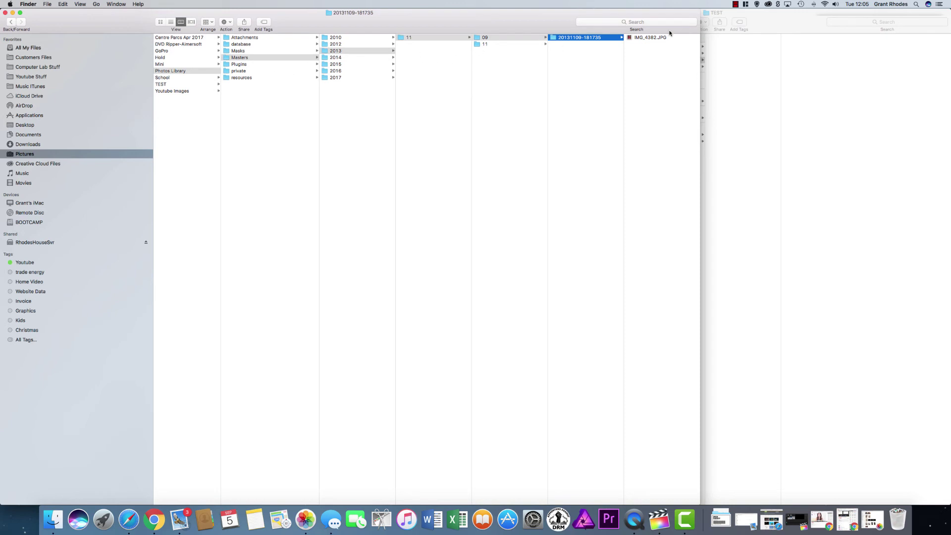
{"action": "left_click", "coordinate": [652, 39]}
{"action": "key", "text": "space"}
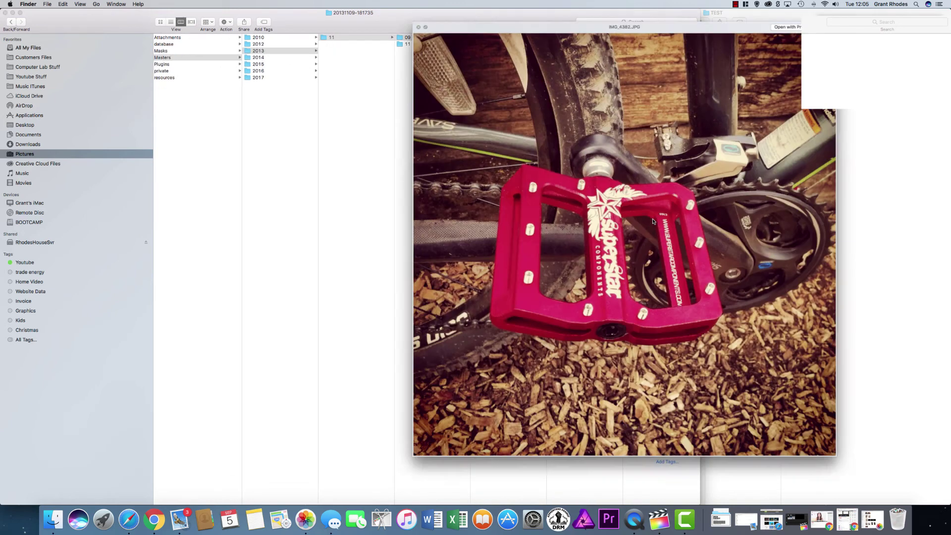
{"action": "key", "text": "space"}
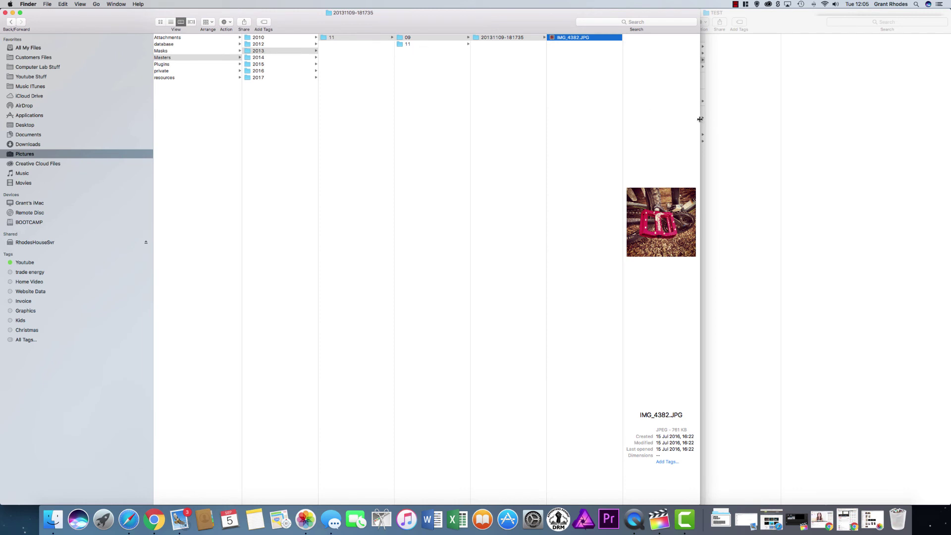
- Narrow the front window to reveal the TEST folder and copy IMG_4382.JPG into it
{"action": "left_click_drag", "start_coordinate": [698, 118], "coordinate": [627, 129]}
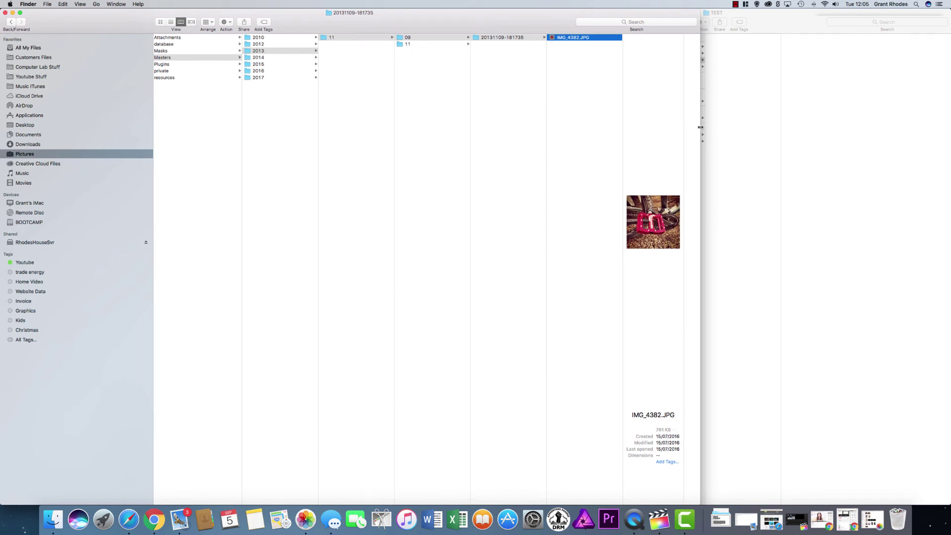
{"action": "left_click_drag", "start_coordinate": [701, 127], "coordinate": [609, 129]}
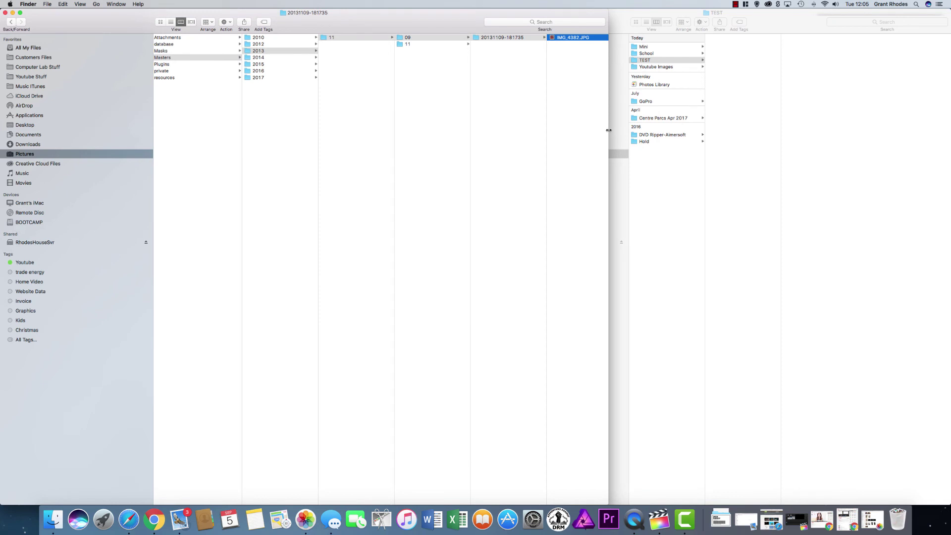
{"action": "right_click", "coordinate": [573, 40]}
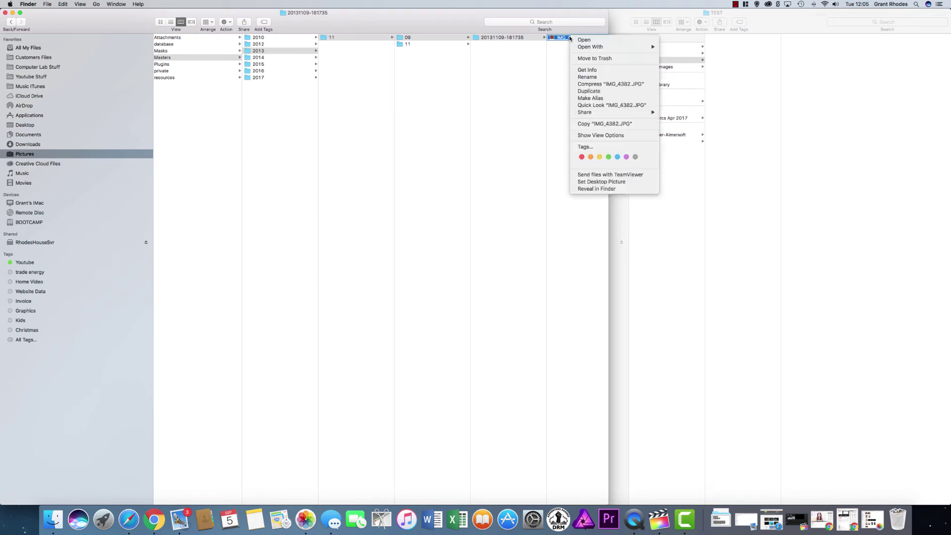
{"action": "left_click", "coordinate": [605, 125]}
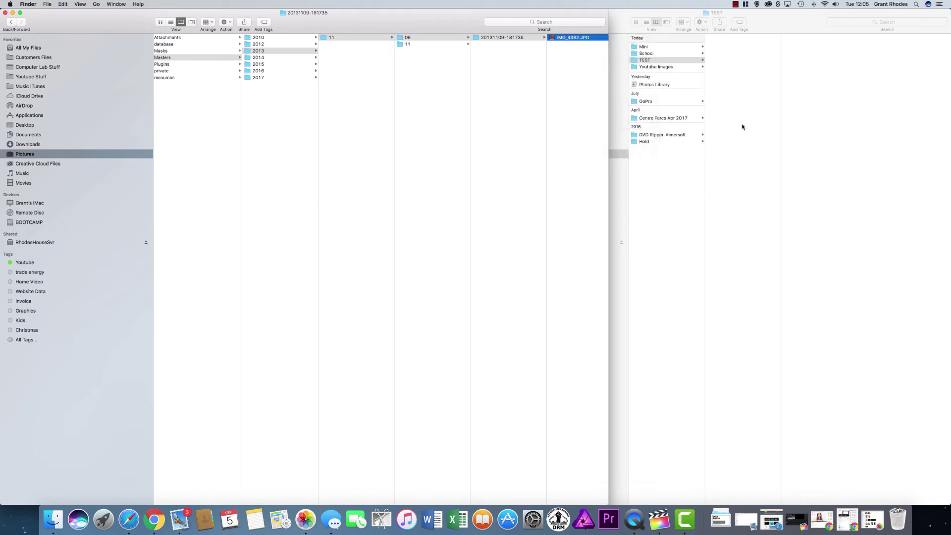
{"action": "right_click", "coordinate": [738, 78]}
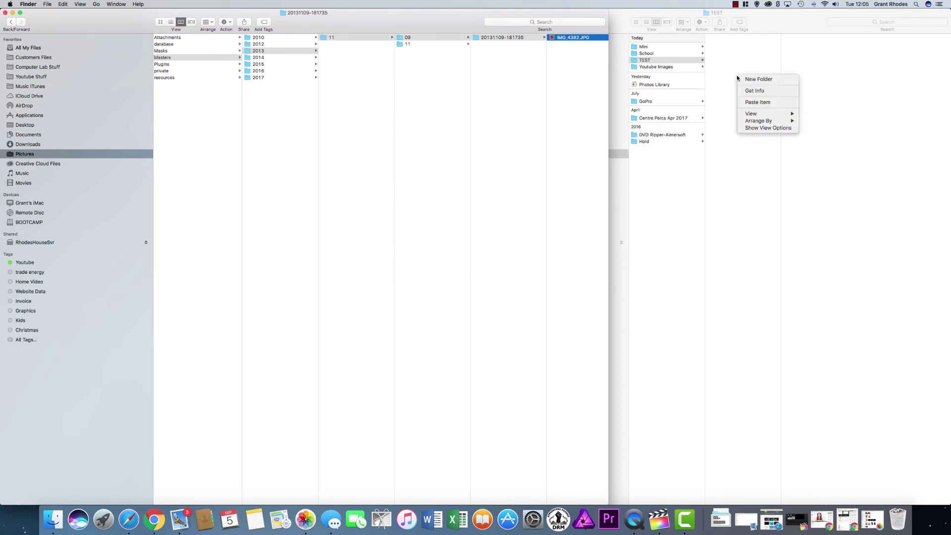
{"action": "left_click", "coordinate": [757, 103]}
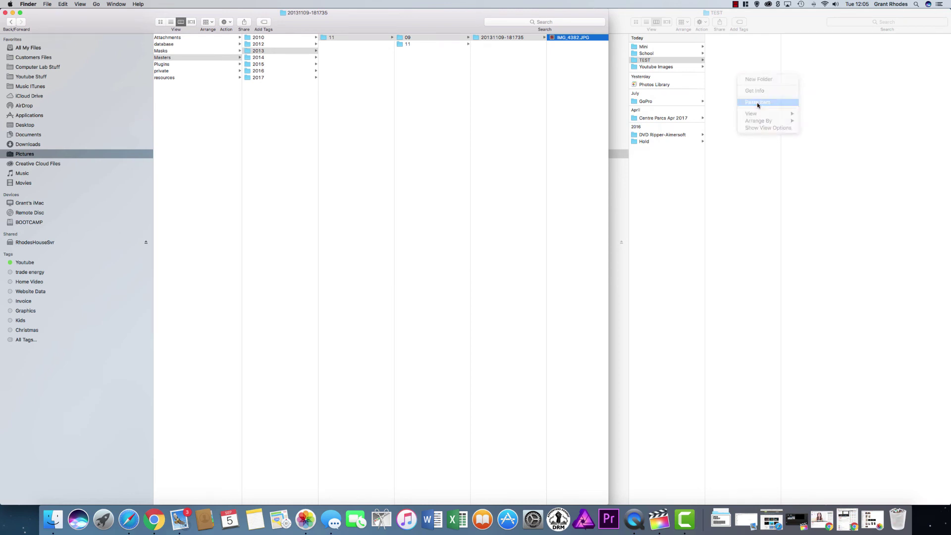
{"action": "left_click", "coordinate": [726, 52]}
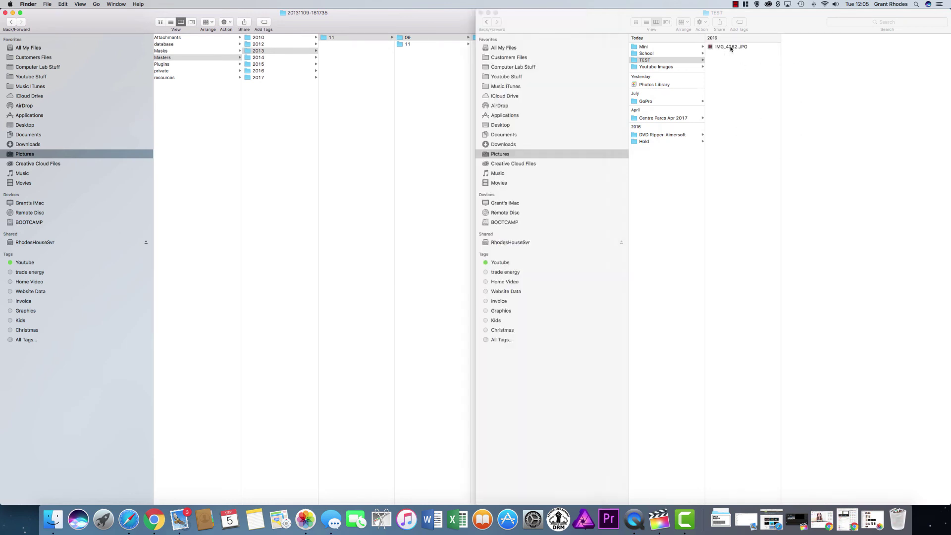
- Reopen the TEST folder from Pictures and preview the copied IMG_4382.JPG with Quick Look
{"action": "left_click", "coordinate": [502, 156]}
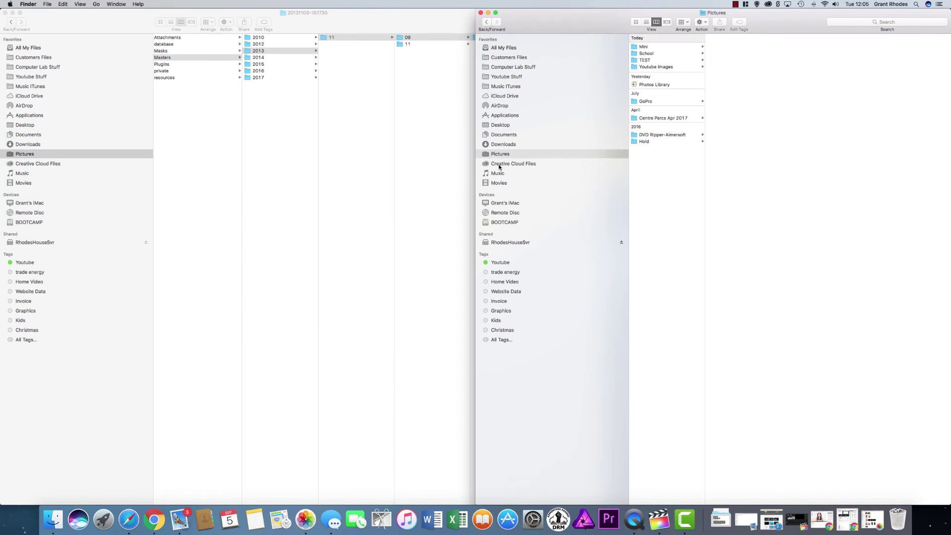
{"action": "left_click", "coordinate": [499, 165]}
{"action": "left_click", "coordinate": [499, 156]}
{"action": "left_click", "coordinate": [644, 60]}
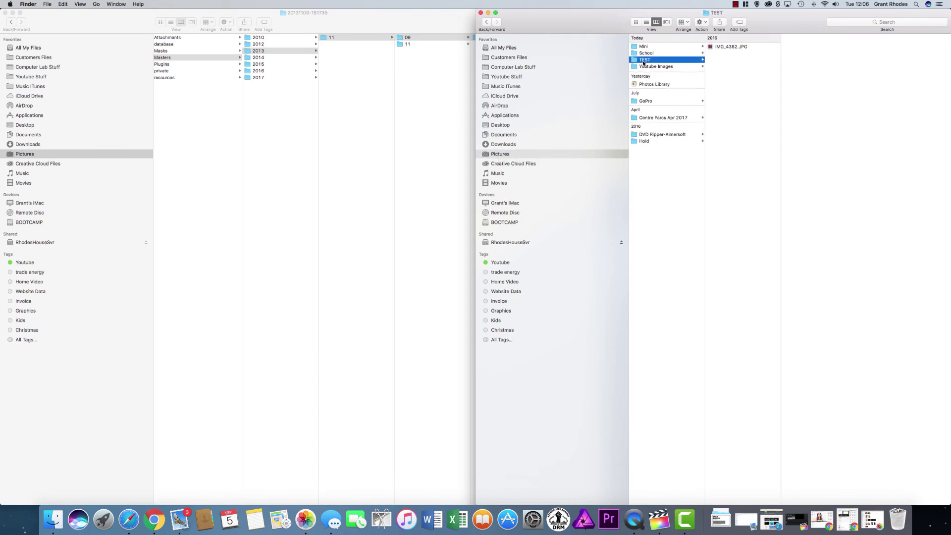
{"action": "left_click", "coordinate": [730, 47]}
{"action": "key", "text": "space"}
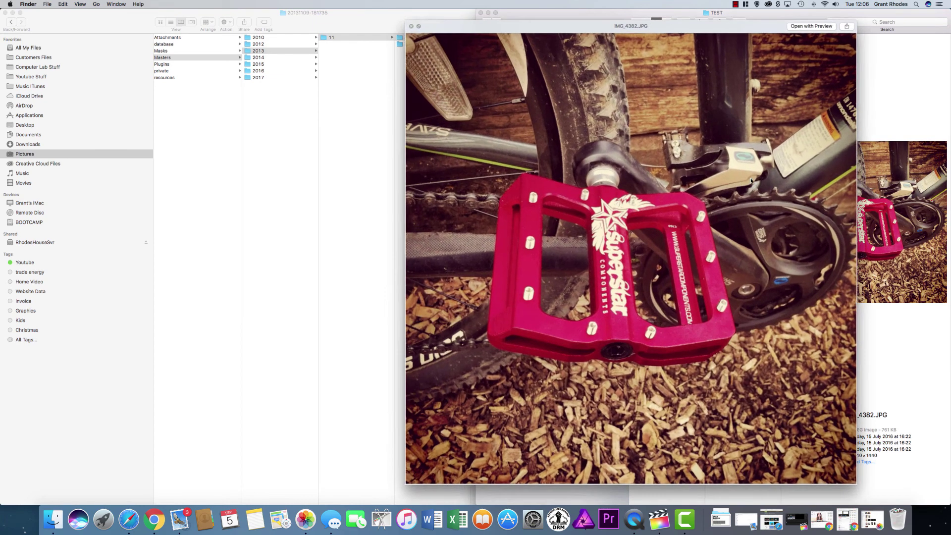
{"action": "key", "text": "space"}
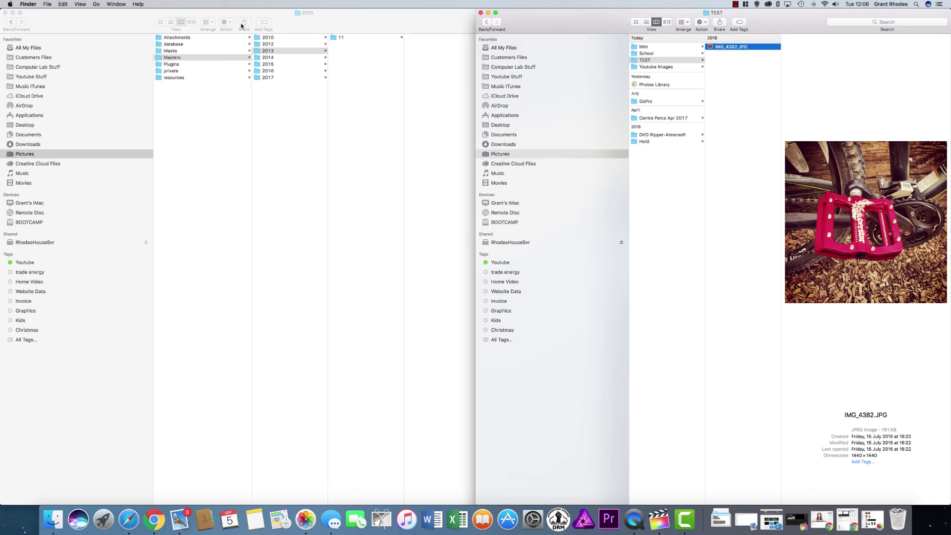
{"action": "left_click", "coordinate": [241, 23]}
{"action": "left_click", "coordinate": [273, 39]}
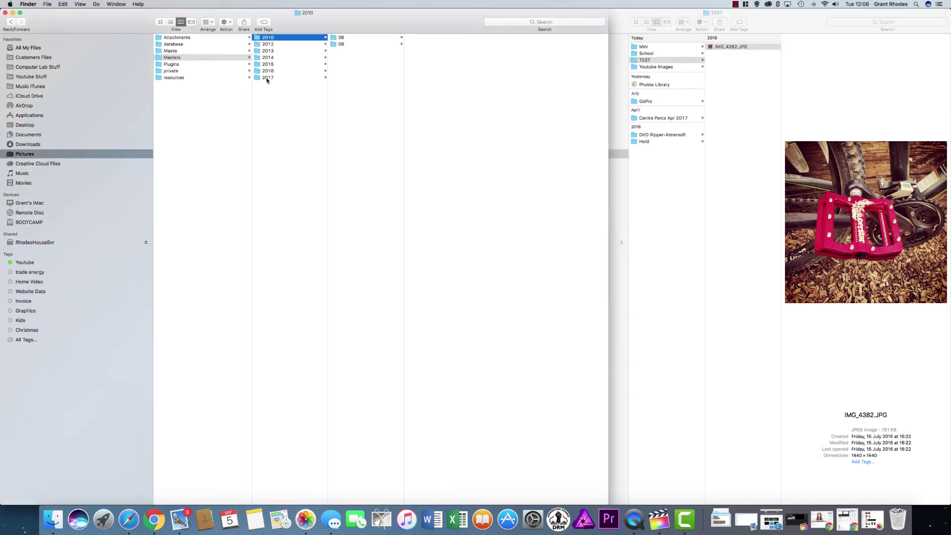
{"action": "left_click", "coordinate": [266, 78], "text": "shift"}
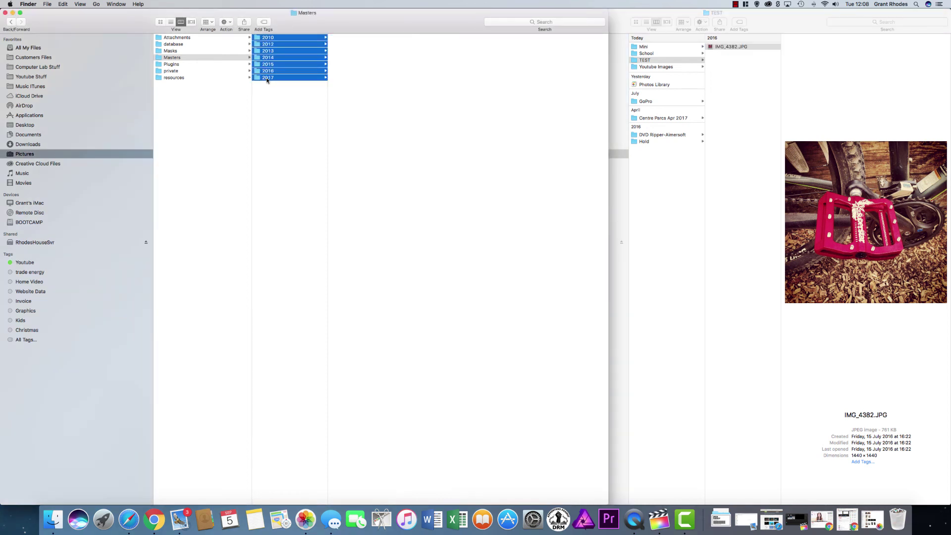
{"action": "right_click", "coordinate": [287, 59]}
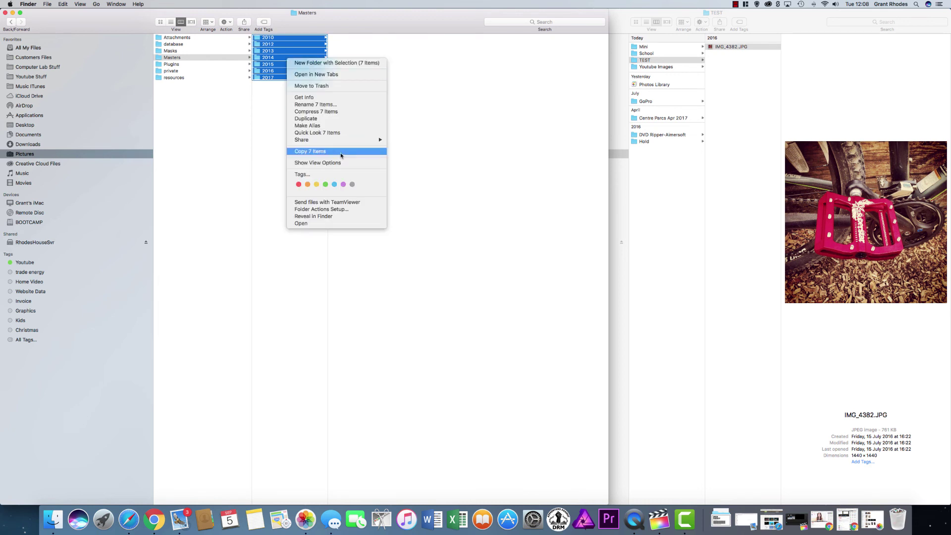
{"action": "left_click", "coordinate": [266, 117]}
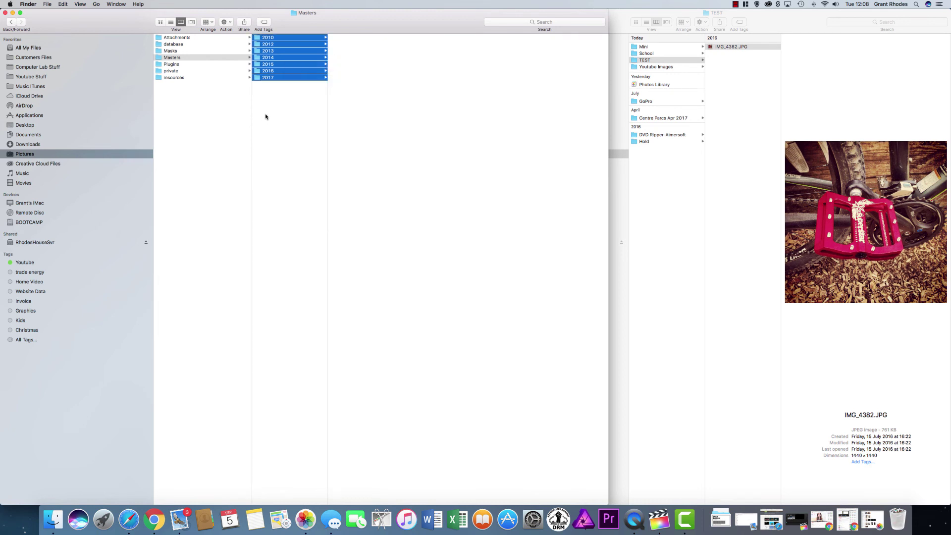
{"action": "left_click", "coordinate": [275, 38]}
{"action": "left_click", "coordinate": [345, 41]}
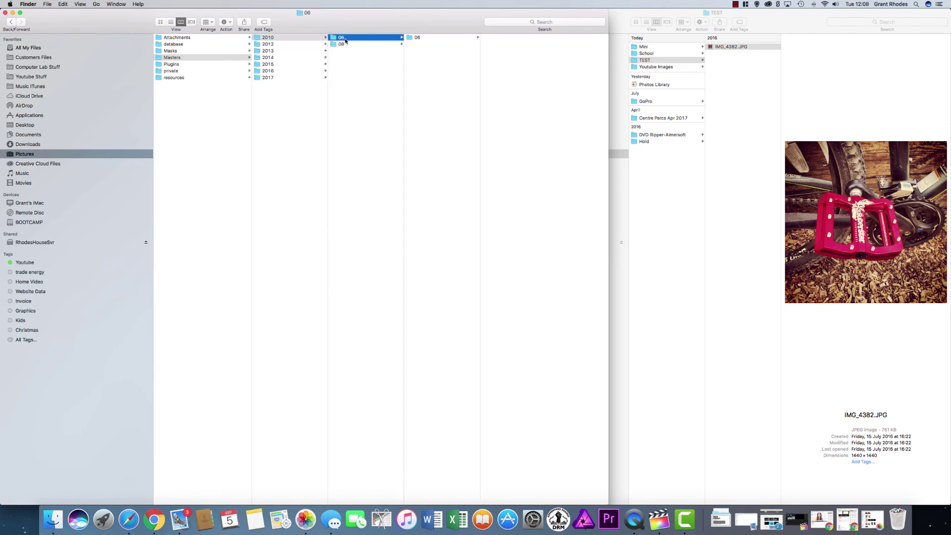
{"action": "left_click", "coordinate": [418, 39]}
{"action": "left_click", "coordinate": [515, 38]}
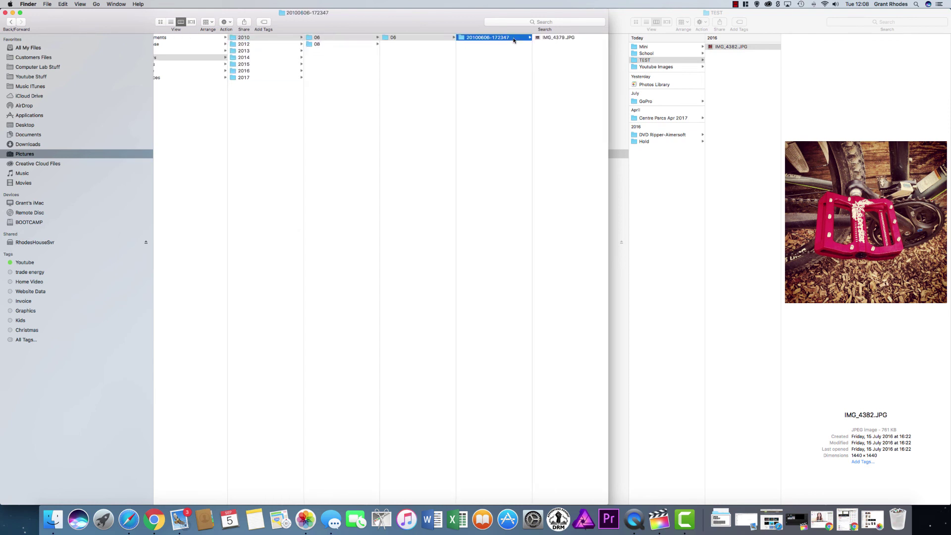
{"action": "right_click", "coordinate": [541, 38]}
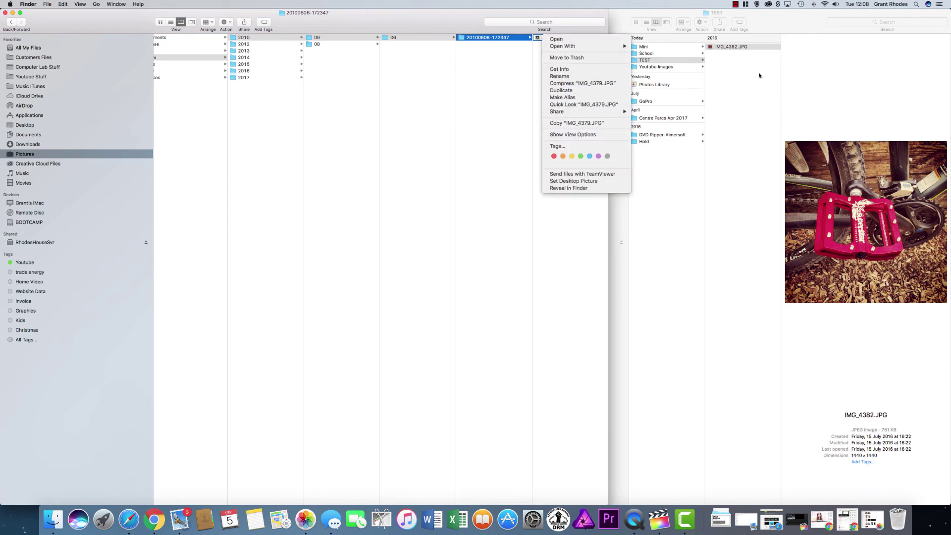
- Rename the copied photo IMG_4382.JPG in the TEST folder to Pedal.JPG
{"action": "left_click", "coordinate": [731, 48]}
{"action": "left_click", "coordinate": [730, 47]}
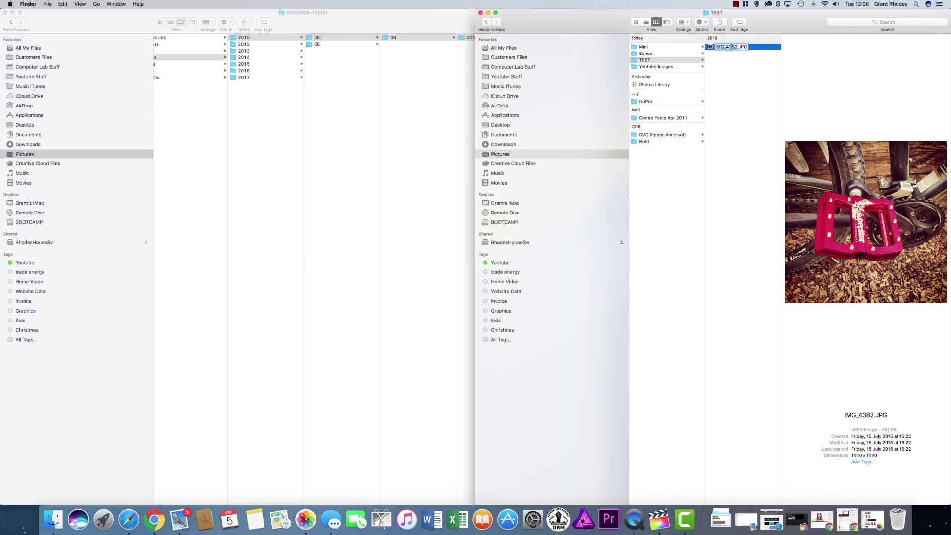
{"action": "type", "text": "Pedal"}
{"action": "key", "text": "Return"}
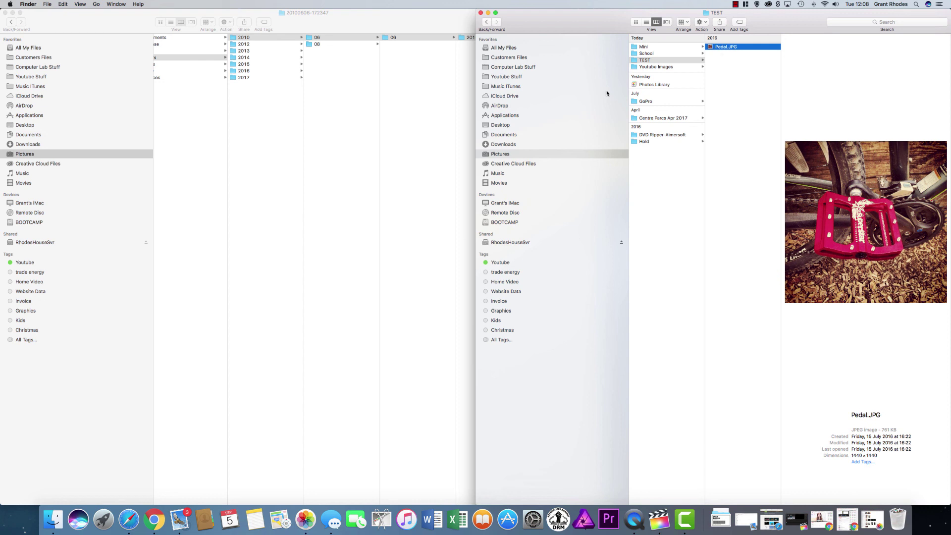